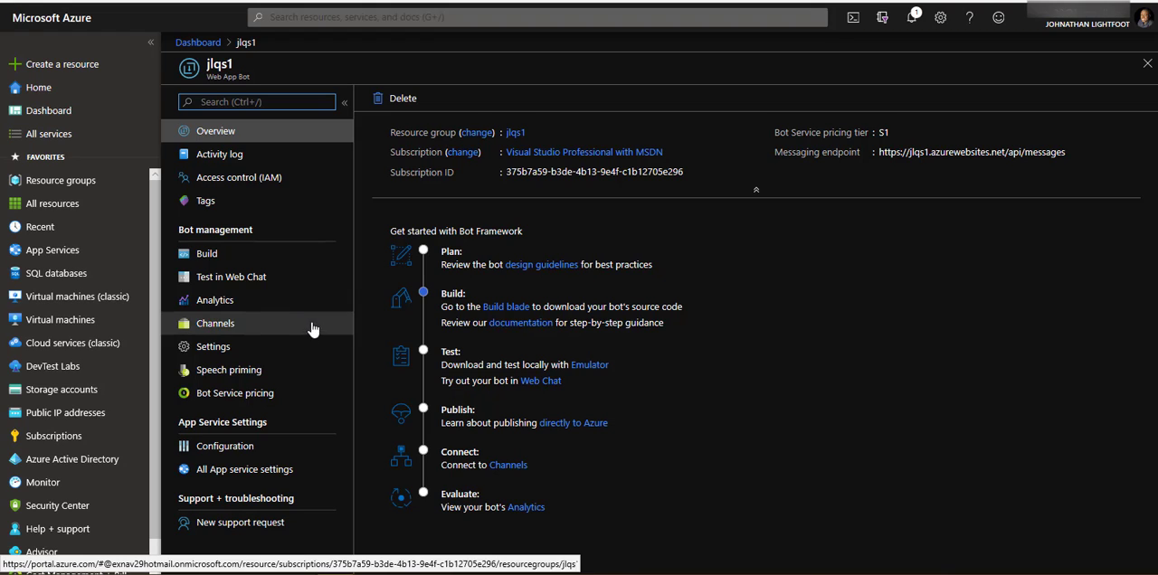
# - Start creating a new SQL Database resource from the Databases category of the Azure Marketplace
pyautogui.click(56, 75)
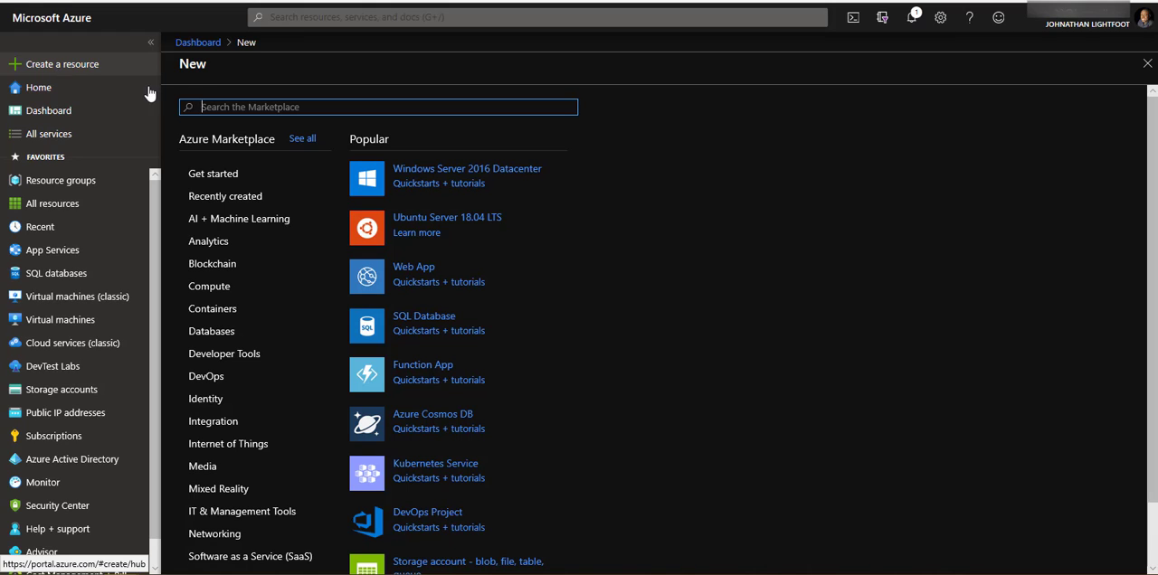
pyautogui.click(212, 334)
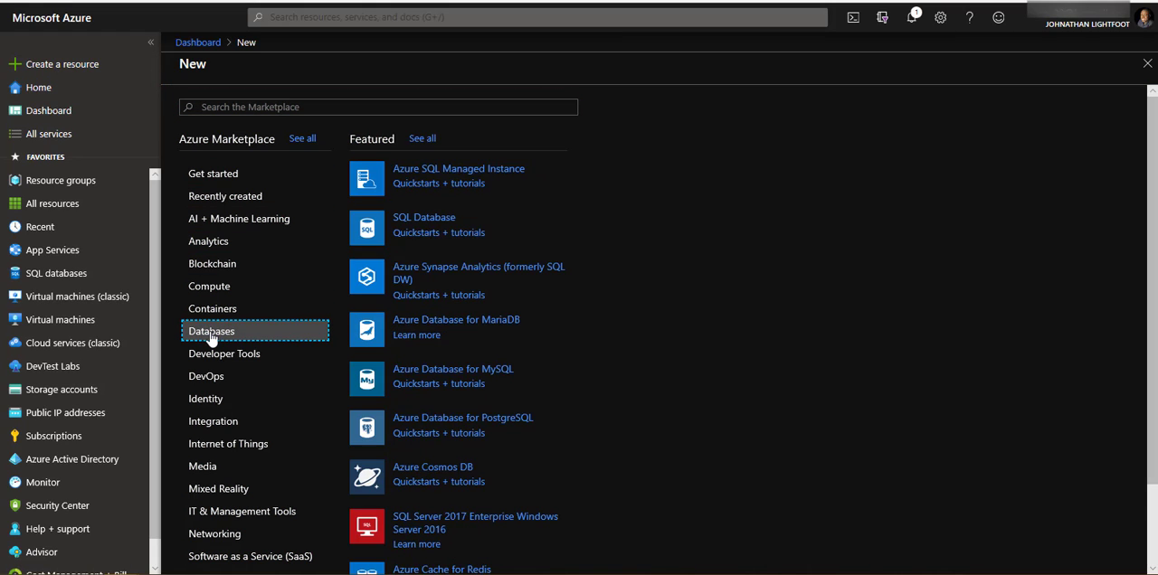
pyautogui.click(408, 221)
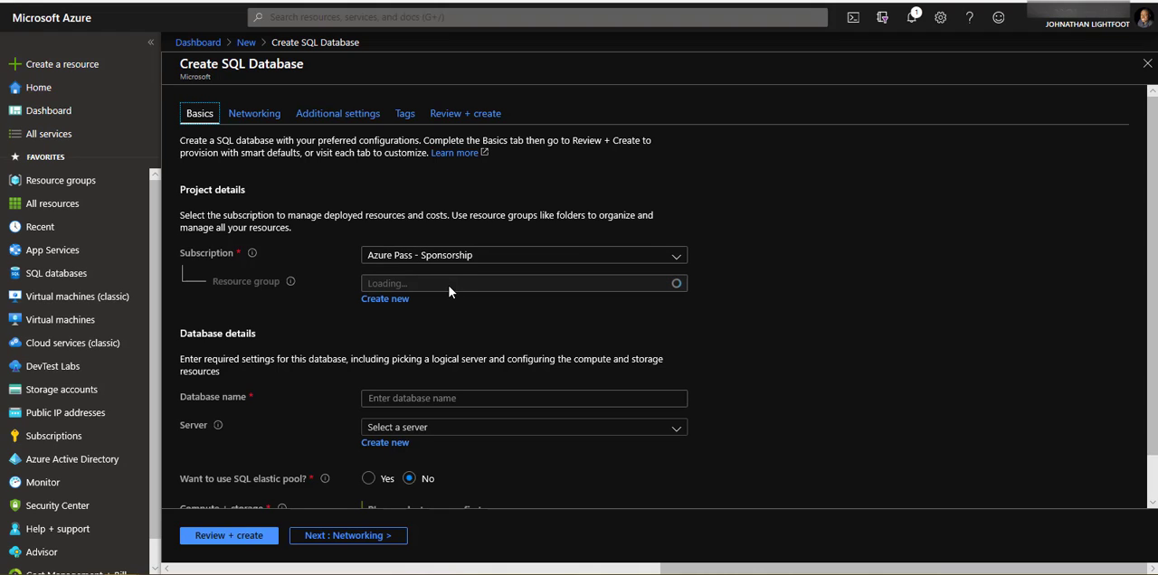
# - Create a new resource group named sqldb1-rg1 for the SQL database
pyautogui.click(386, 300)
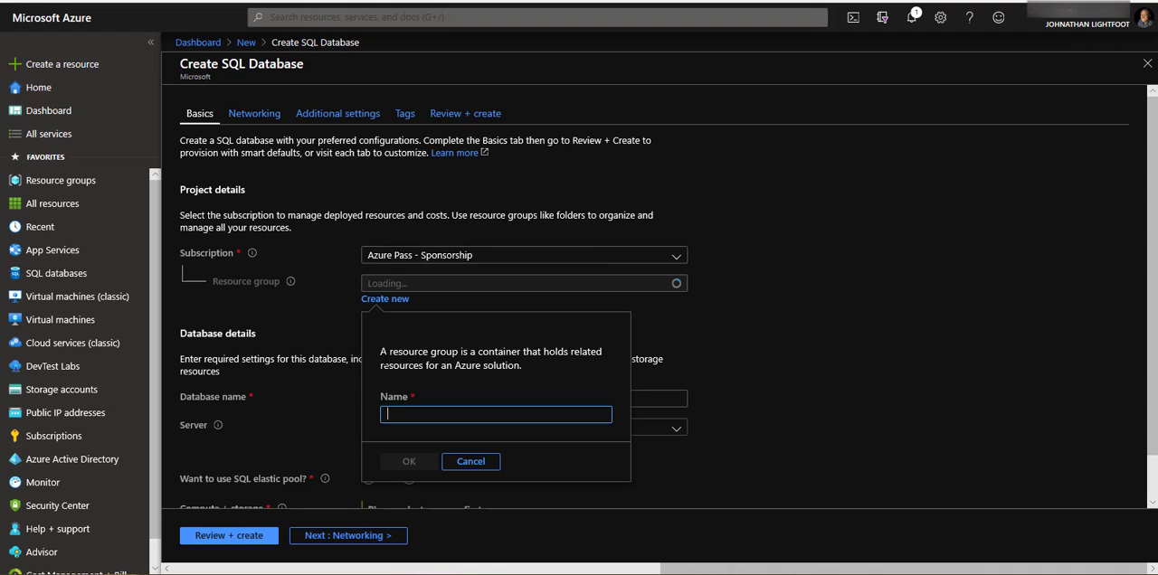
pyautogui.write('sqld')
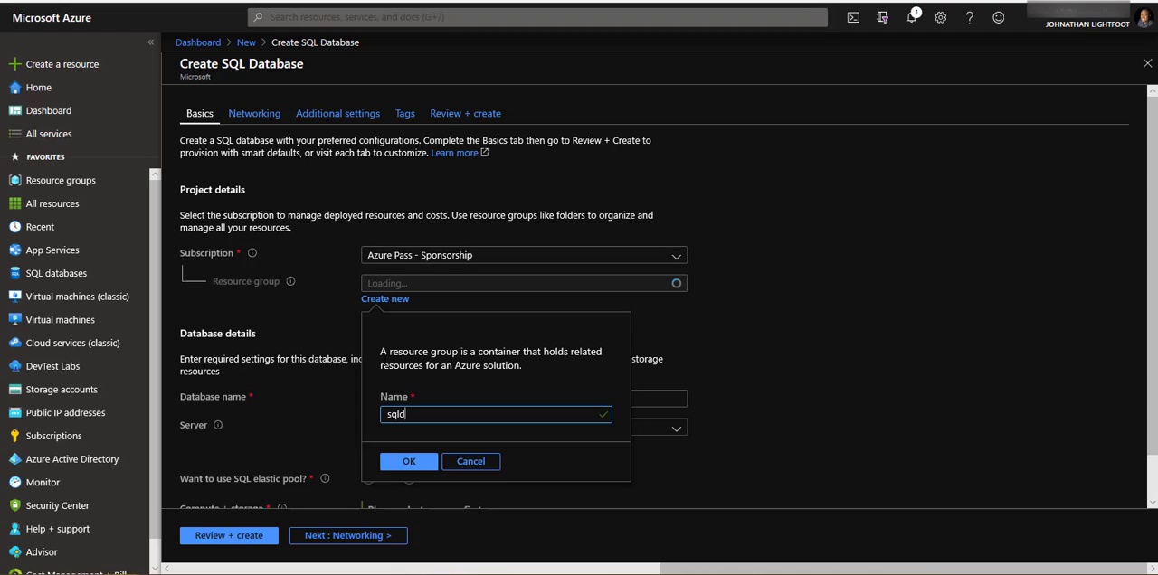
pyautogui.write('b1-')
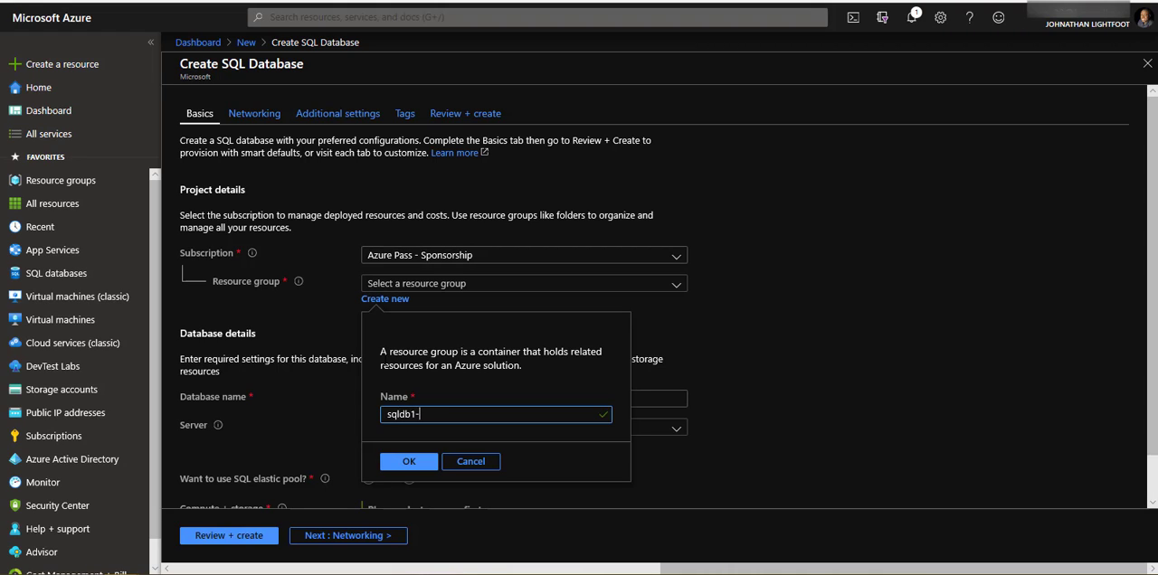
pyautogui.write('rg1')
pyautogui.click(409, 461)
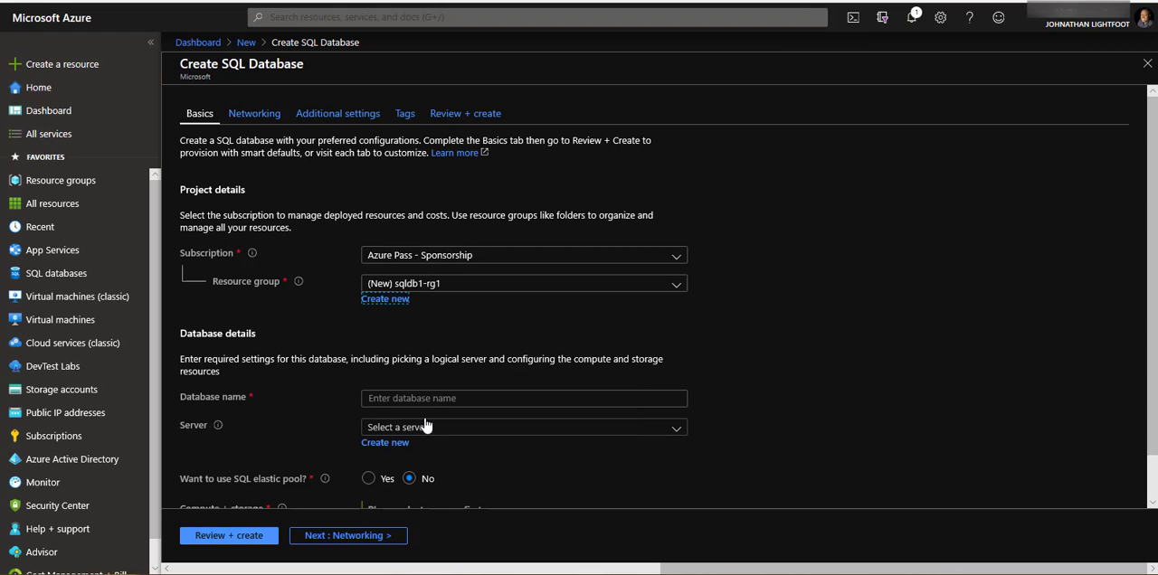
# - Name the database db1 and check the list of existing servers
pyautogui.click(430, 398)
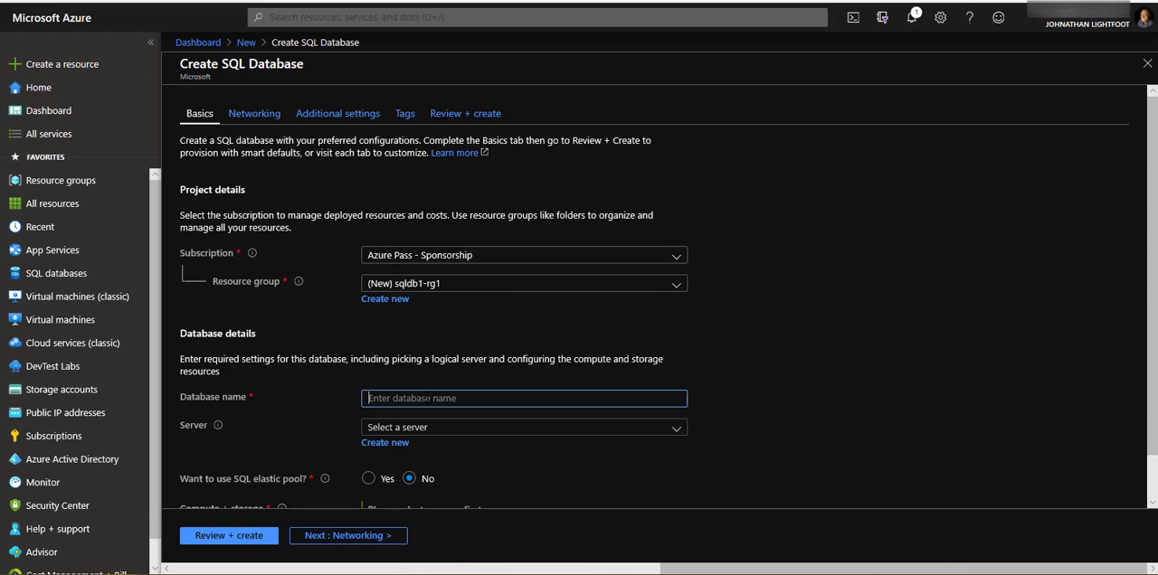
pyautogui.write('db1')
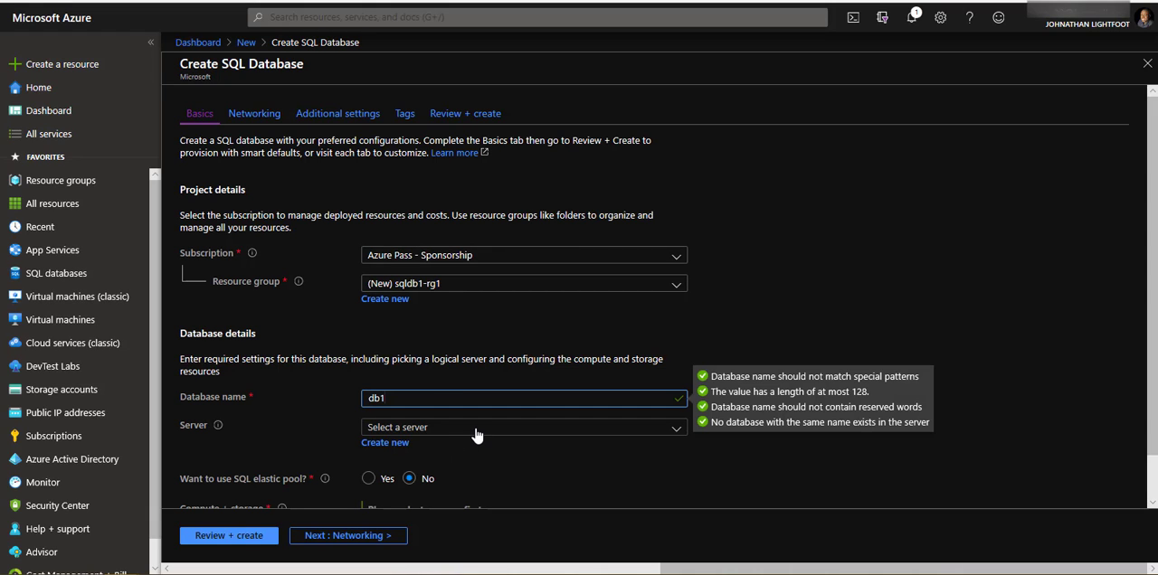
pyautogui.click(477, 435)
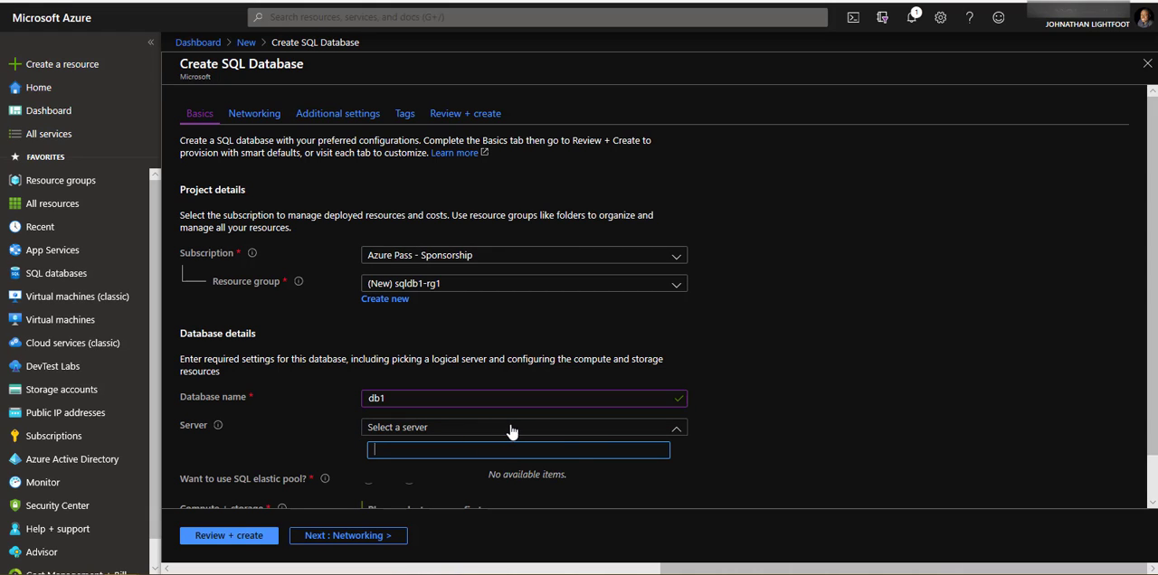
pyautogui.scroll(-1, 295, 415)
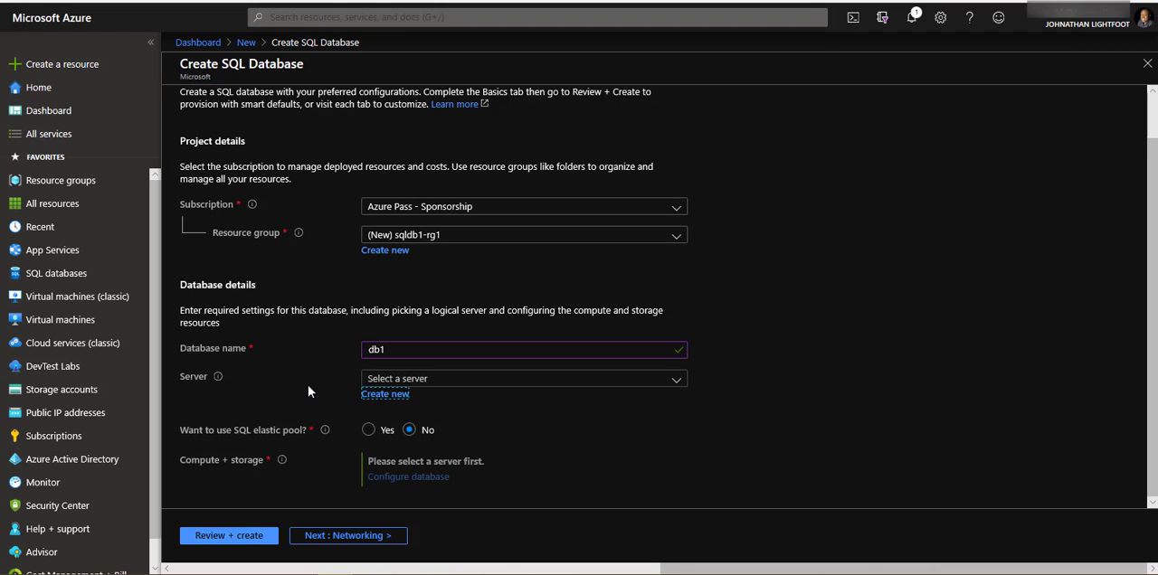
# - Start a new server for the database, with the server name jtldb and the admin login azureuser
pyautogui.click(385, 394)
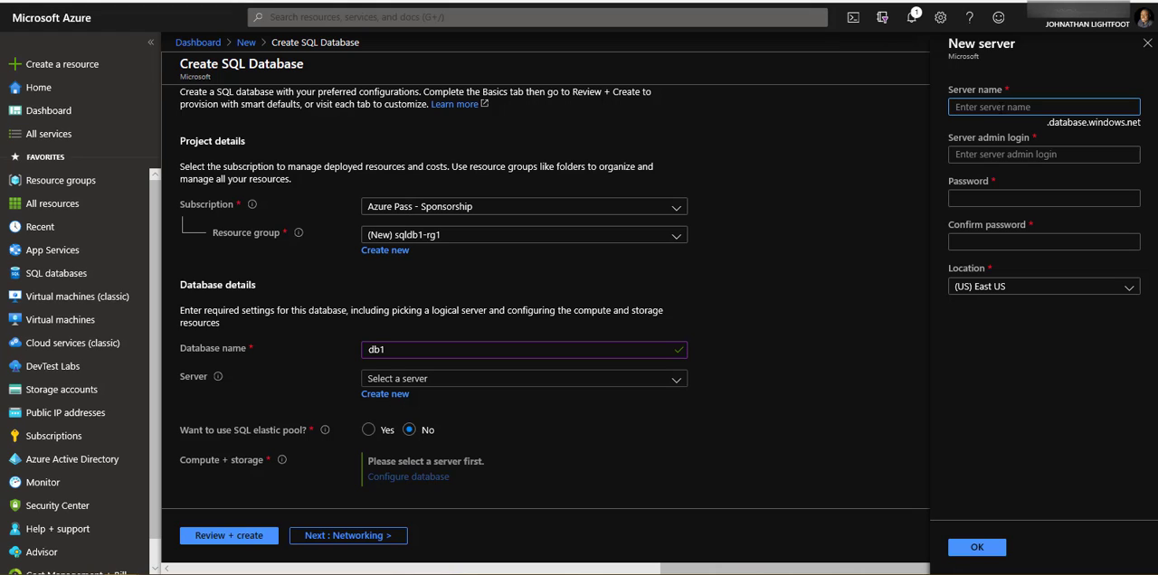
pyautogui.write('jtldb')
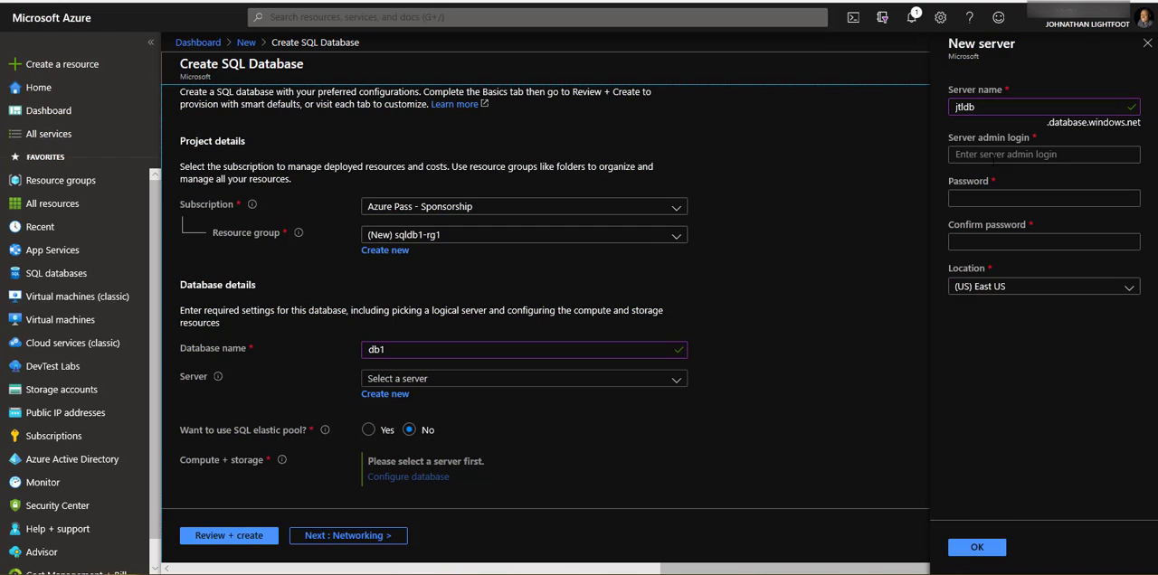
pyautogui.click(994, 157)
pyautogui.write('azureuser')
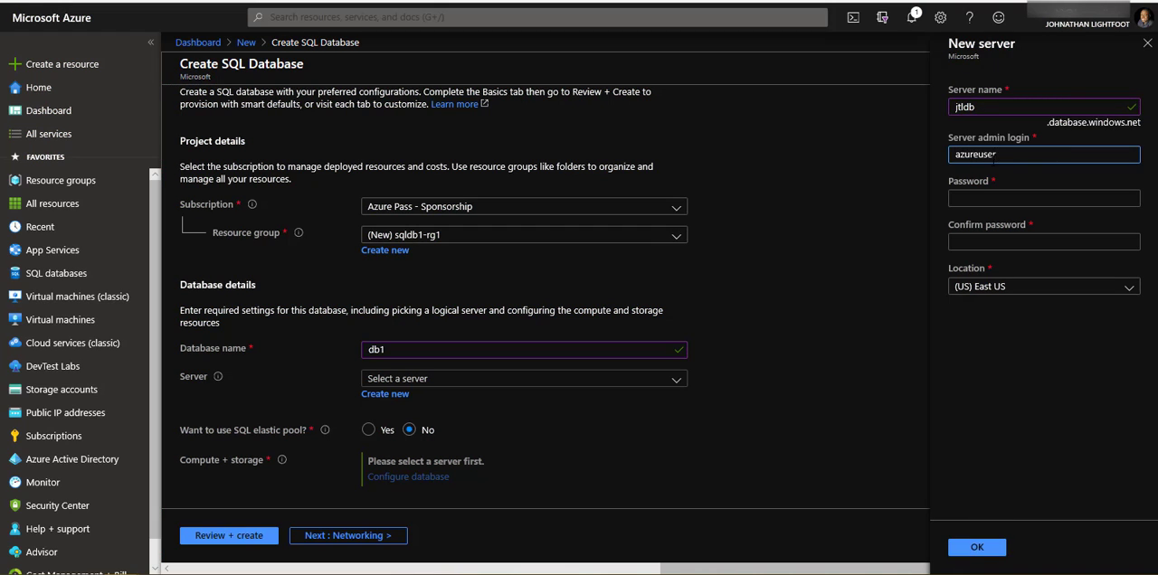
# - Enter and confirm the server admin password, and accept the new server in the (US) East US location
pyautogui.click(968, 211)
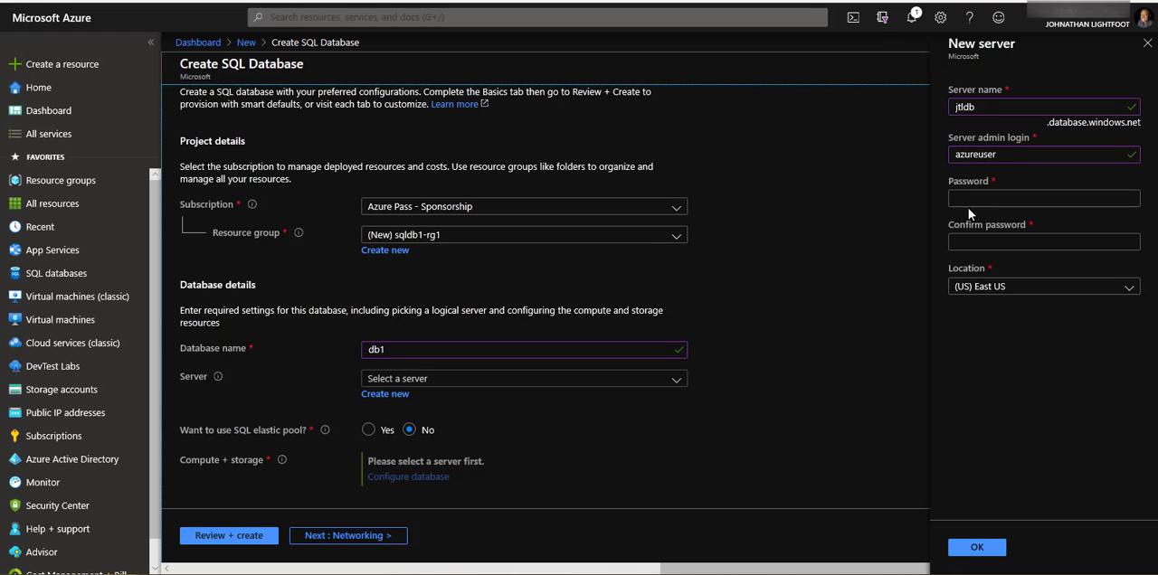
pyautogui.click(967, 207)
pyautogui.hotkey('ctrl', 'v')
pyautogui.press('Tab')
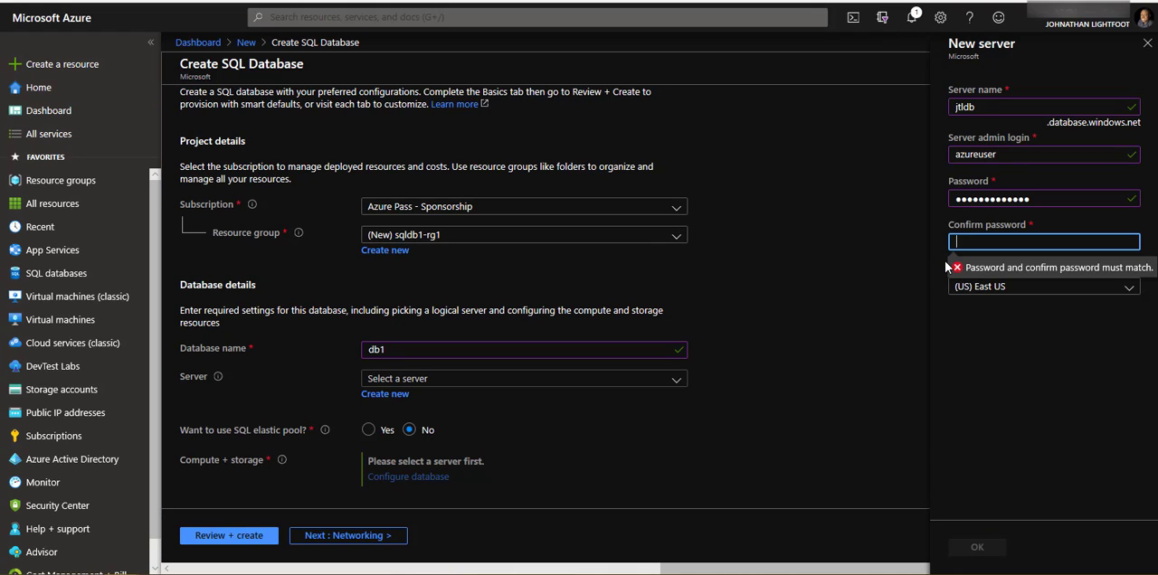
pyautogui.hotkey('ctrl', 'v')
pyautogui.click(932, 324)
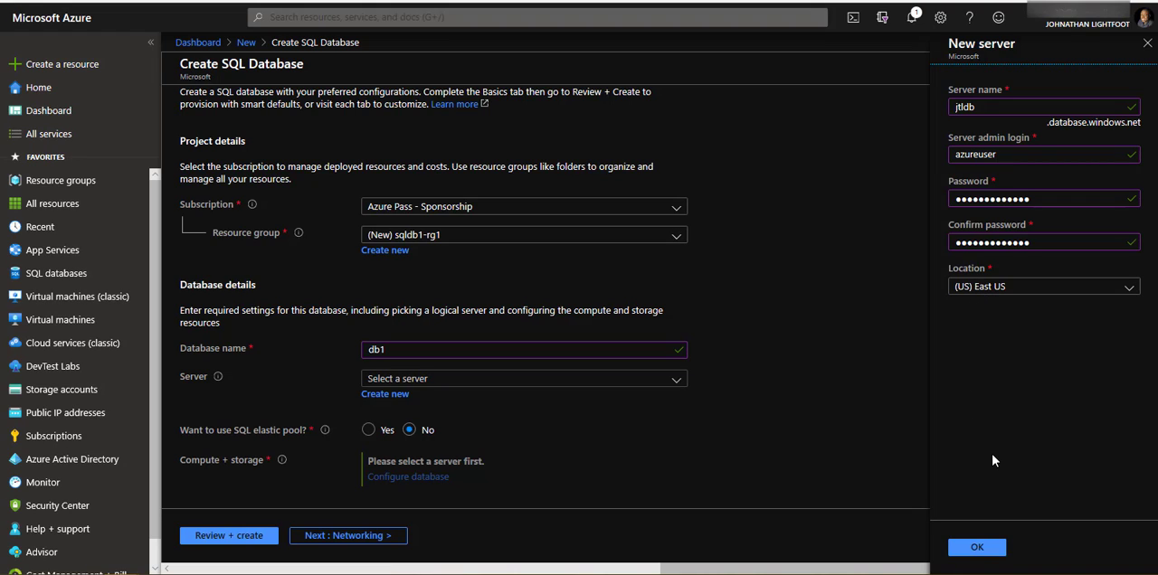
pyautogui.click(977, 549)
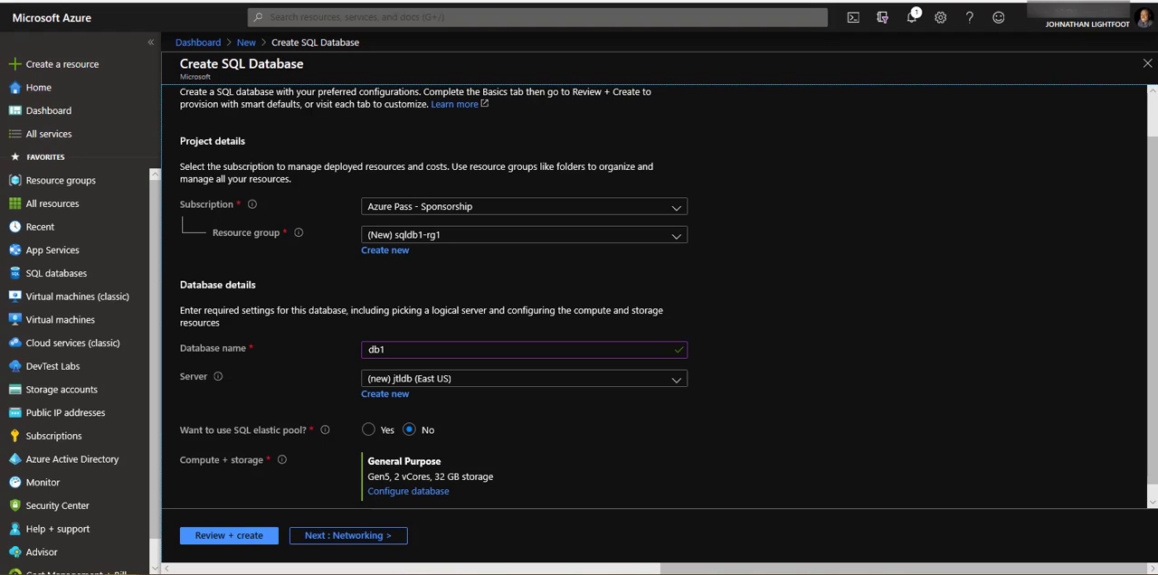
# - Review the compute and storage configuration and apply the provisioned General Purpose tier with Gen5, 2 vCores and 32 GB
pyautogui.click(407, 491)
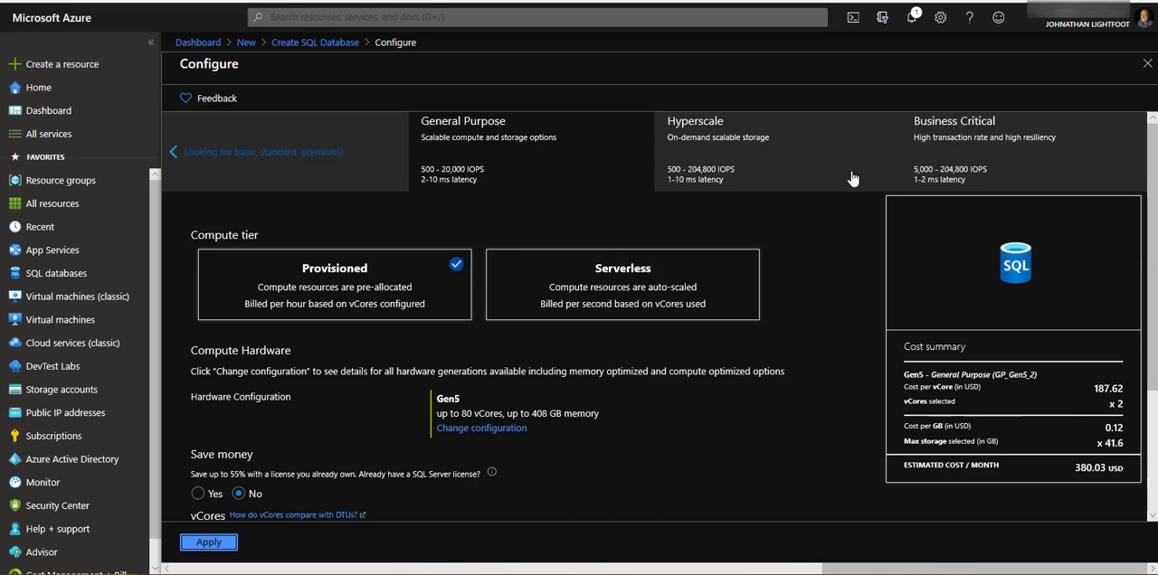
pyautogui.scroll(-2, 851, 178)
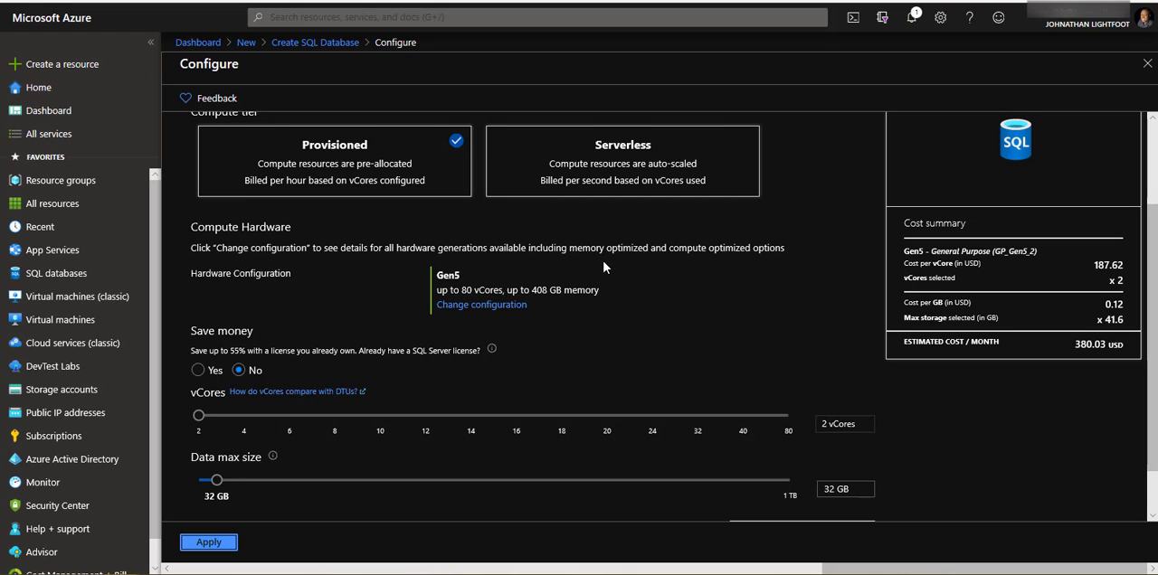
pyautogui.scroll(-2, 579, 272)
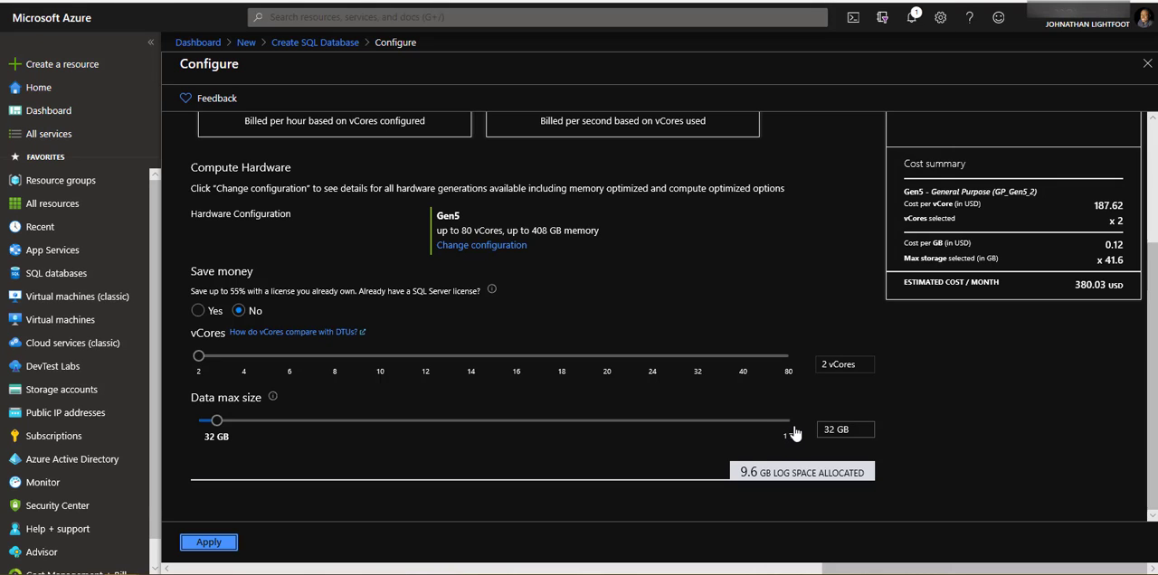
pyautogui.scroll(3, 794, 435)
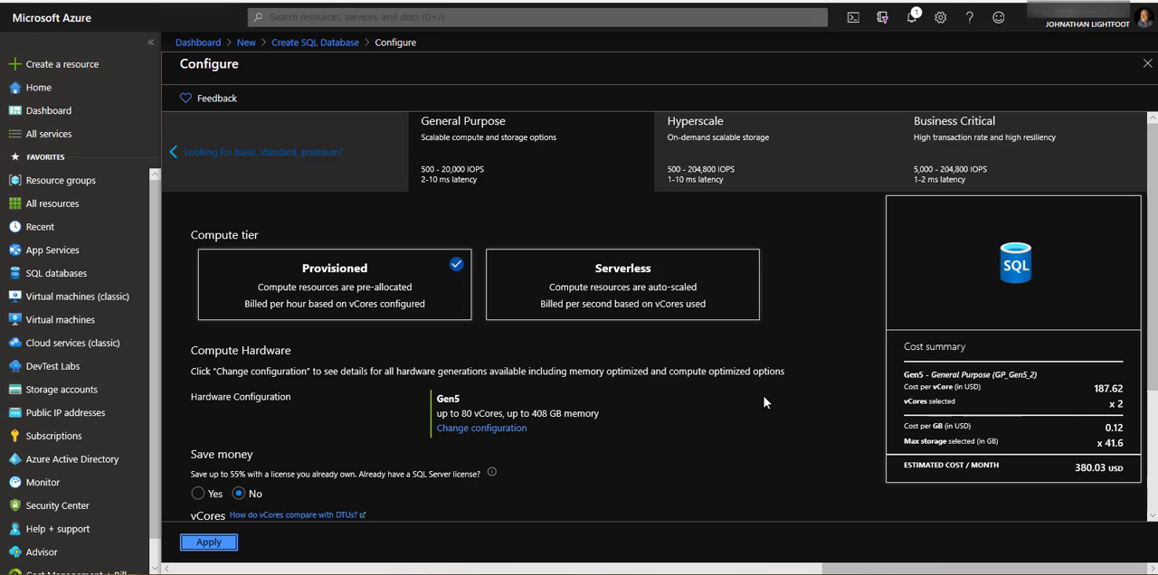
pyautogui.scroll(-3, 763, 402)
pyautogui.scroll(3, 763, 402)
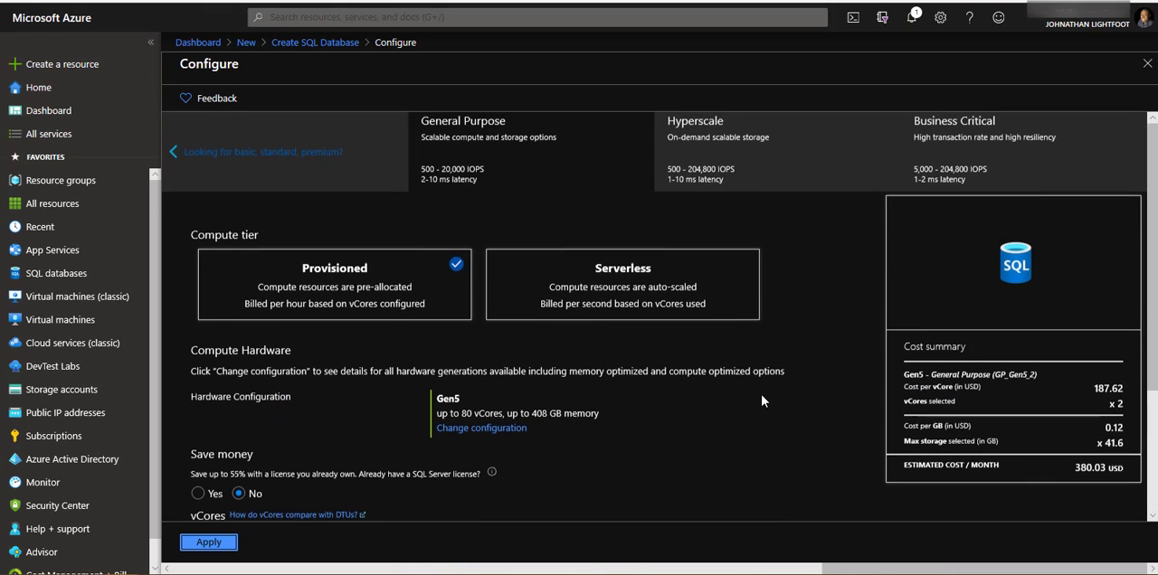
pyautogui.click(226, 543)
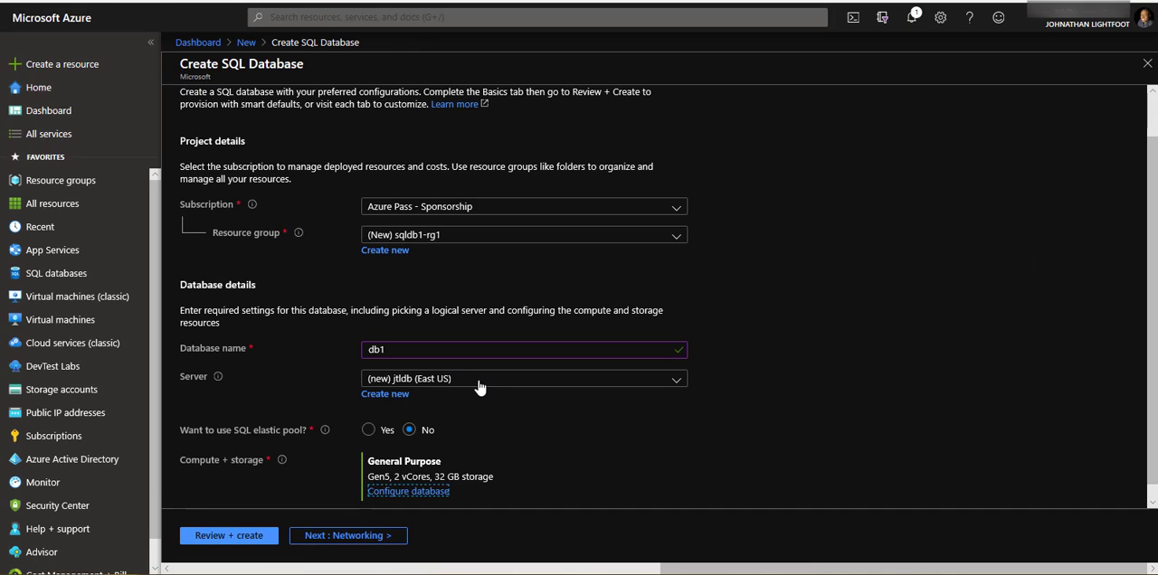
# - Review the network connectivity options and the additional settings for data source, collation and advanced data security
pyautogui.scroll(1, 492, 389)
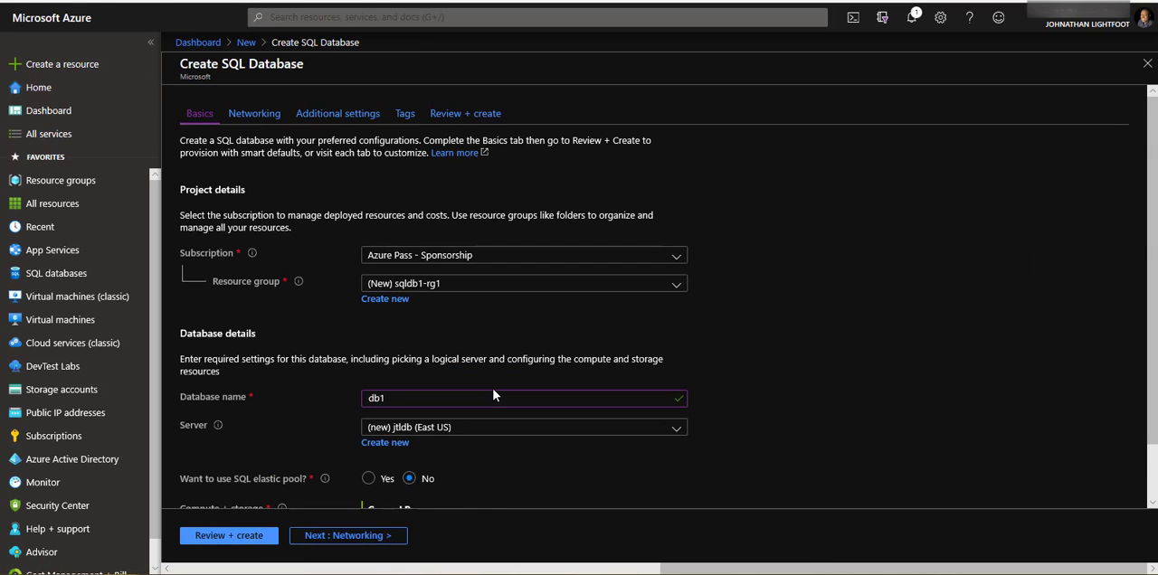
pyautogui.click(257, 125)
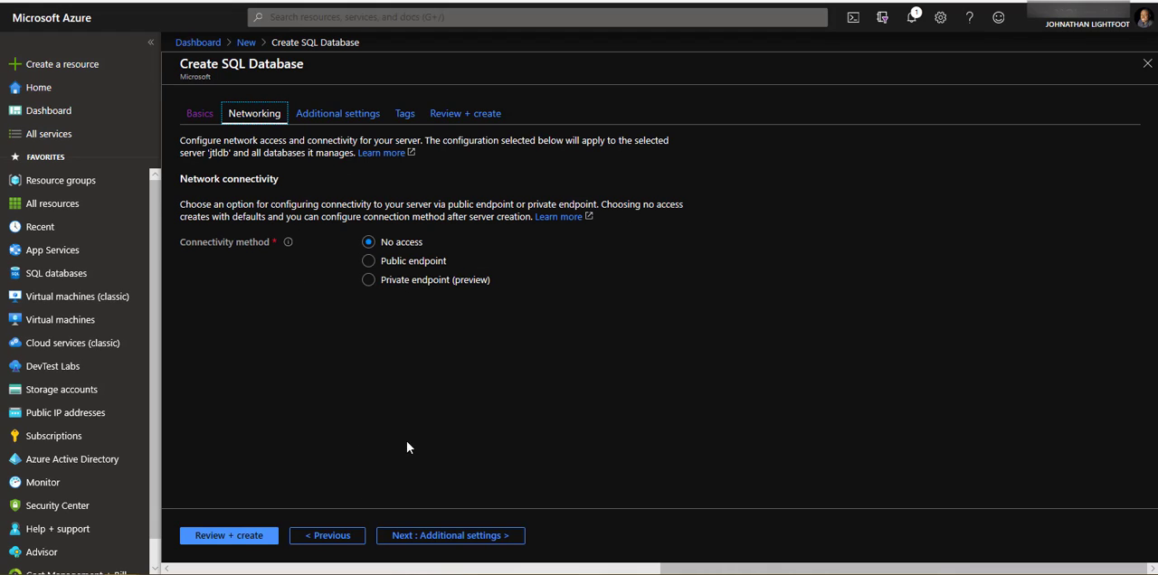
pyautogui.click(351, 118)
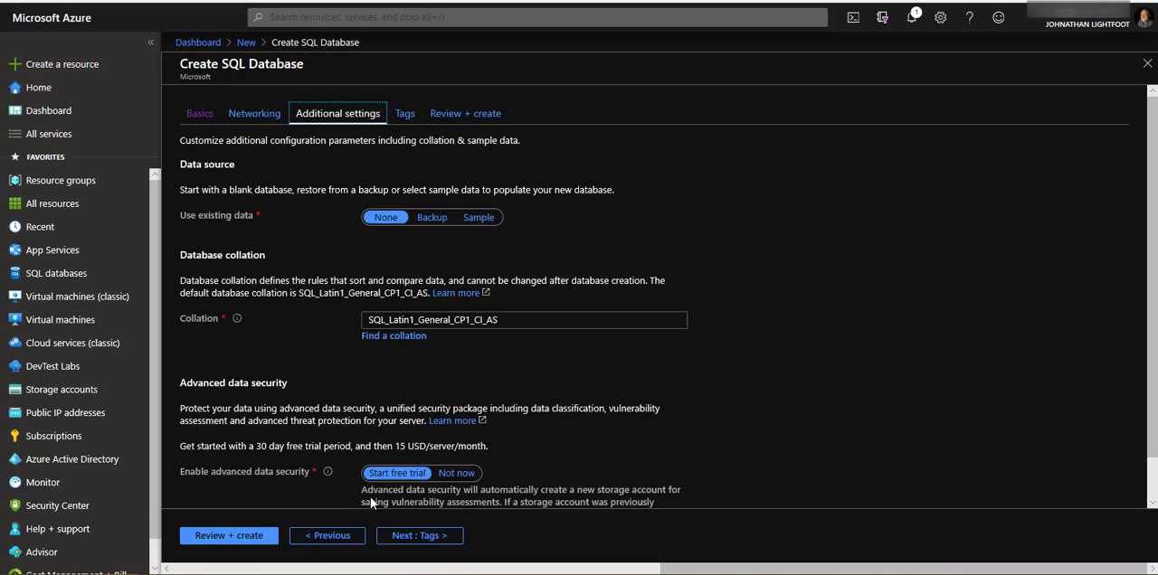
pyautogui.scroll(-1, 323, 472)
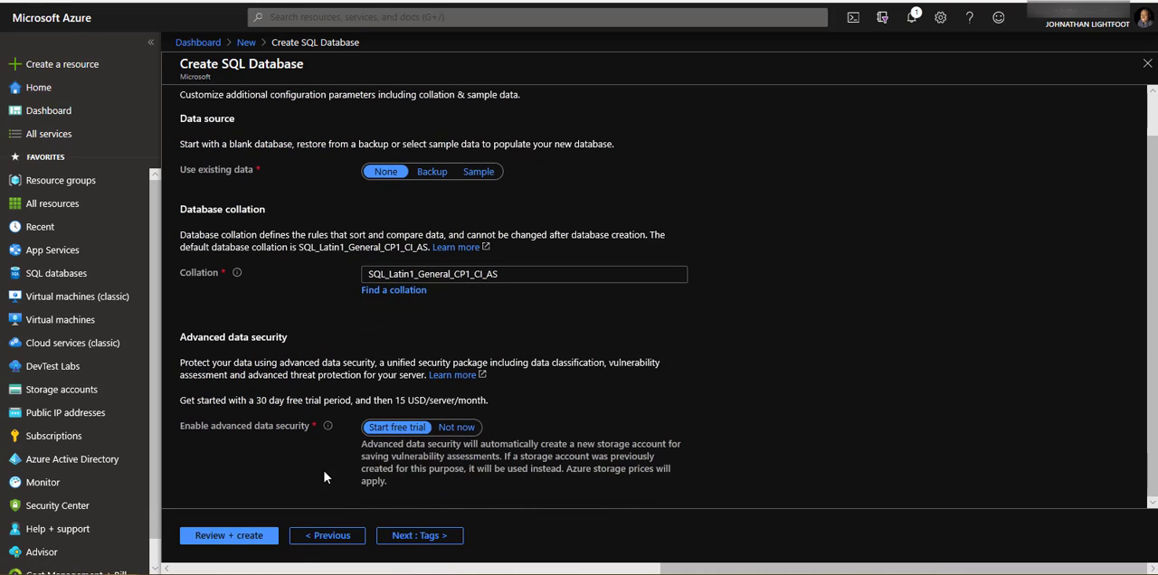
# - Examine the review summary of the SQL database, including its estimated cost, basics, networking and additional settings
pyautogui.click(233, 539)
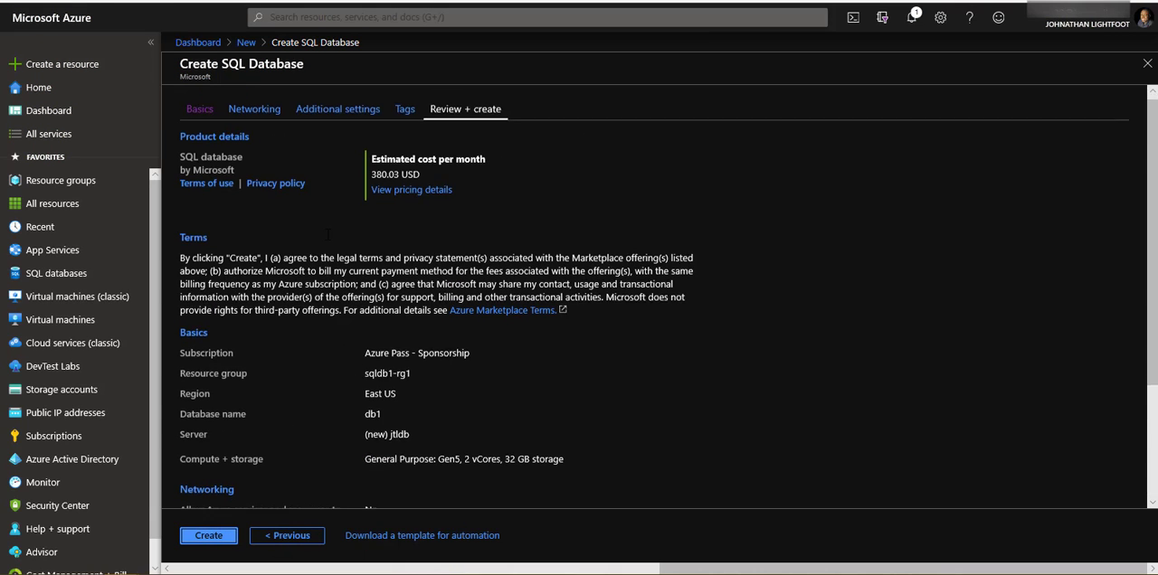
pyautogui.scroll(-3, 307, 344)
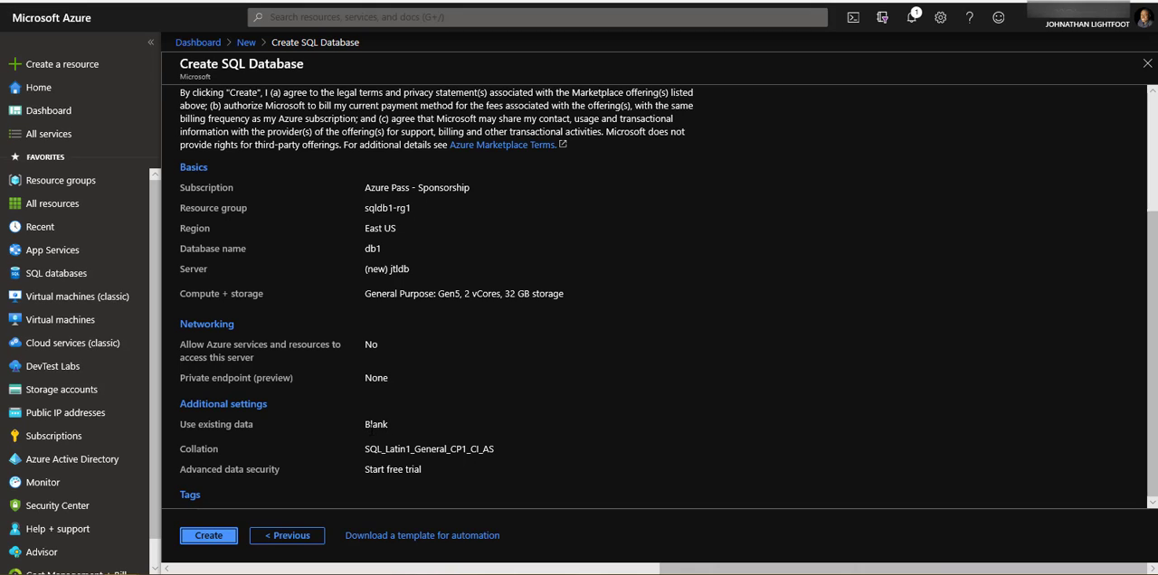
pyautogui.scroll(3, 366, 431)
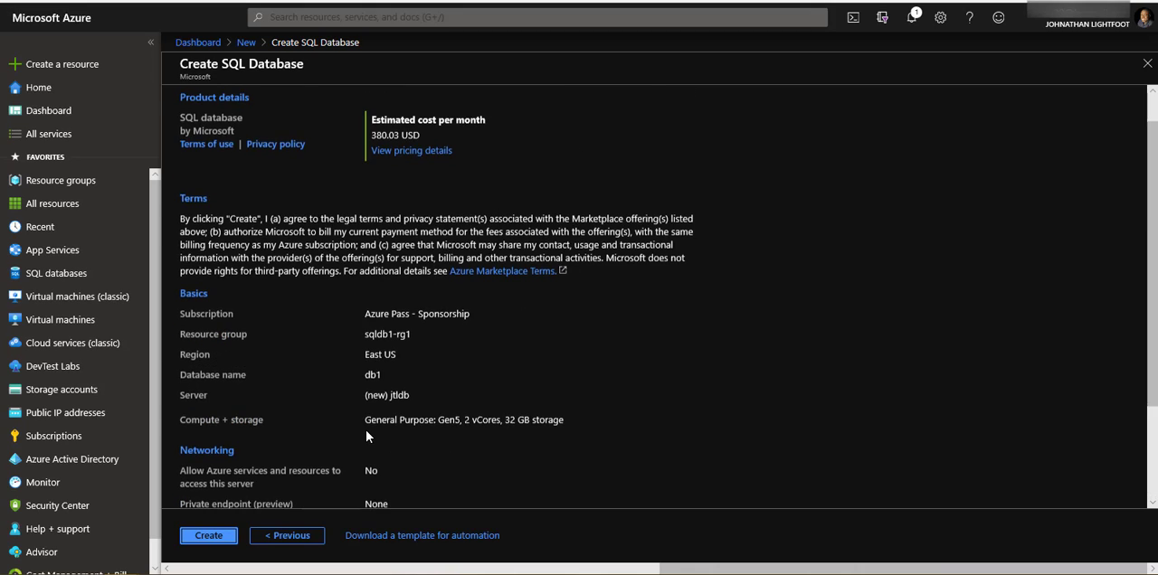
# - Return to the additional settings and set the existing data source to Sample
pyautogui.click(286, 537)
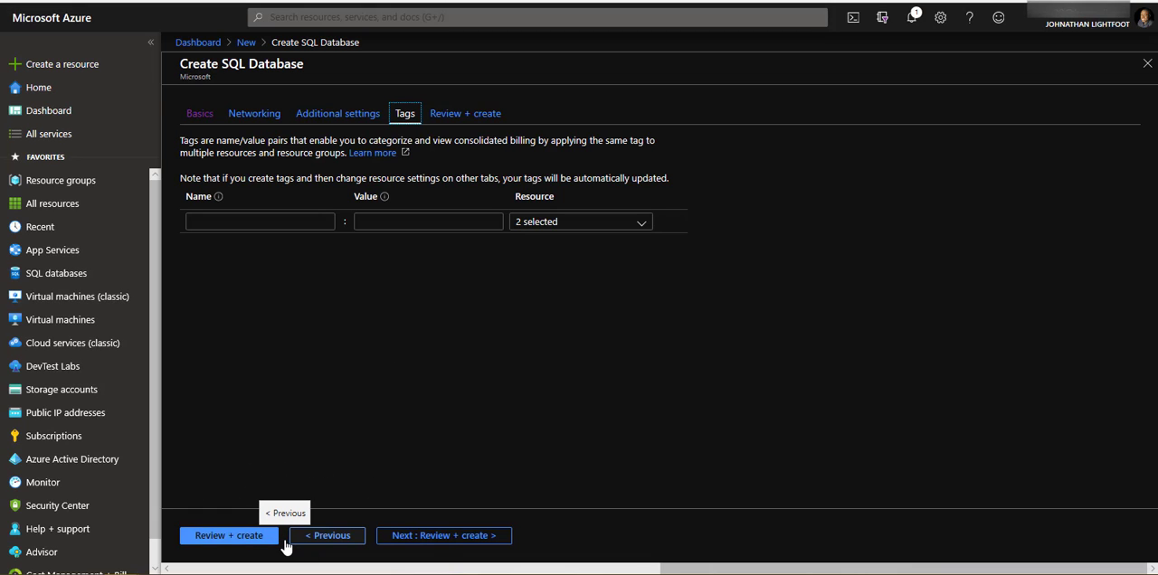
pyautogui.click(280, 541)
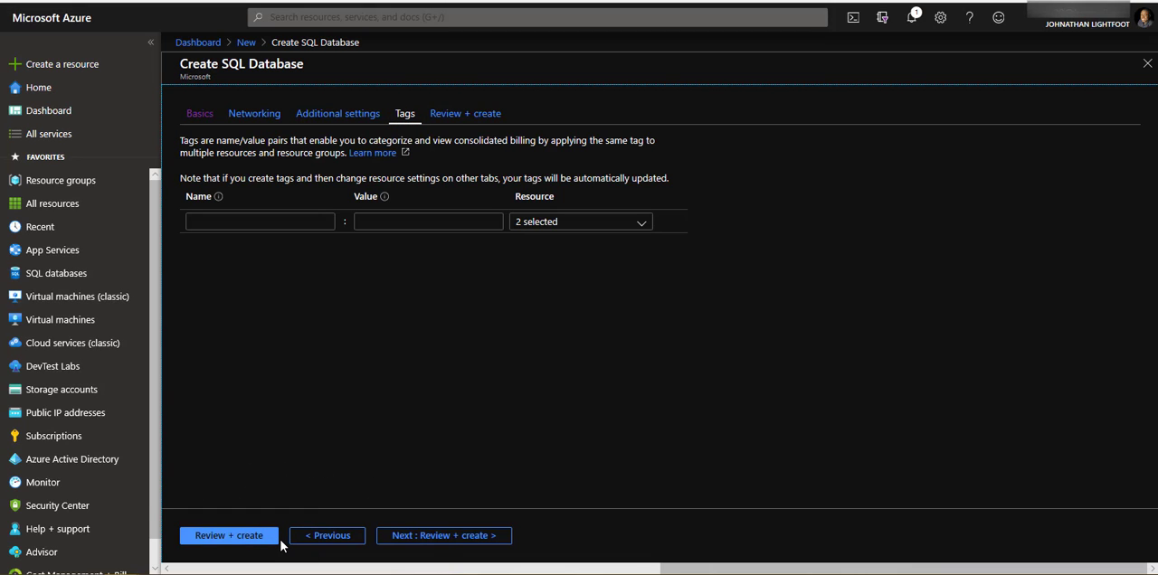
pyautogui.click(330, 540)
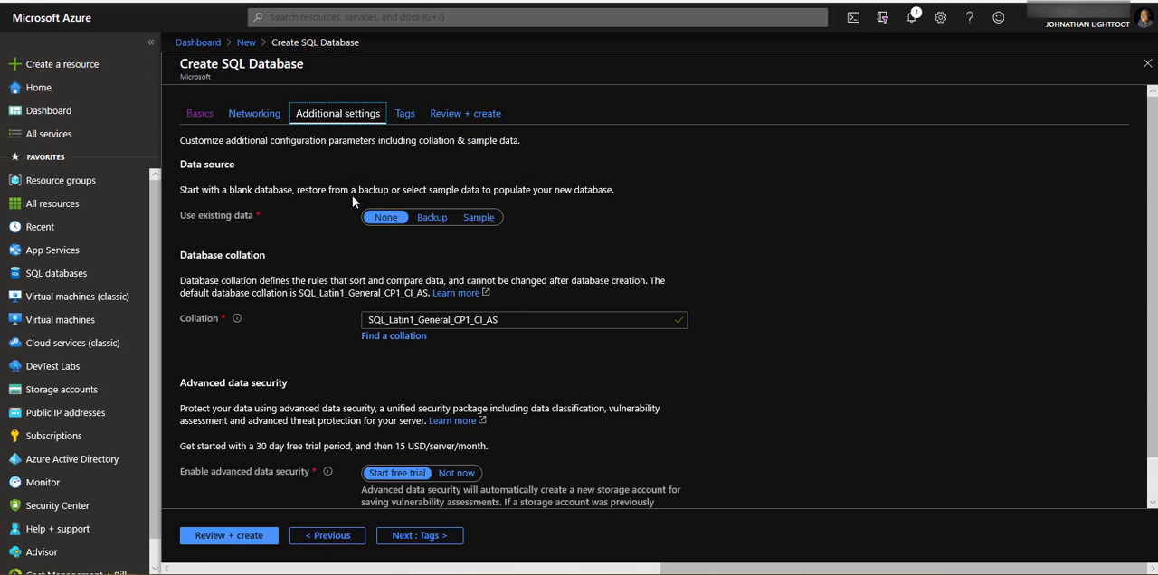
pyautogui.click(479, 218)
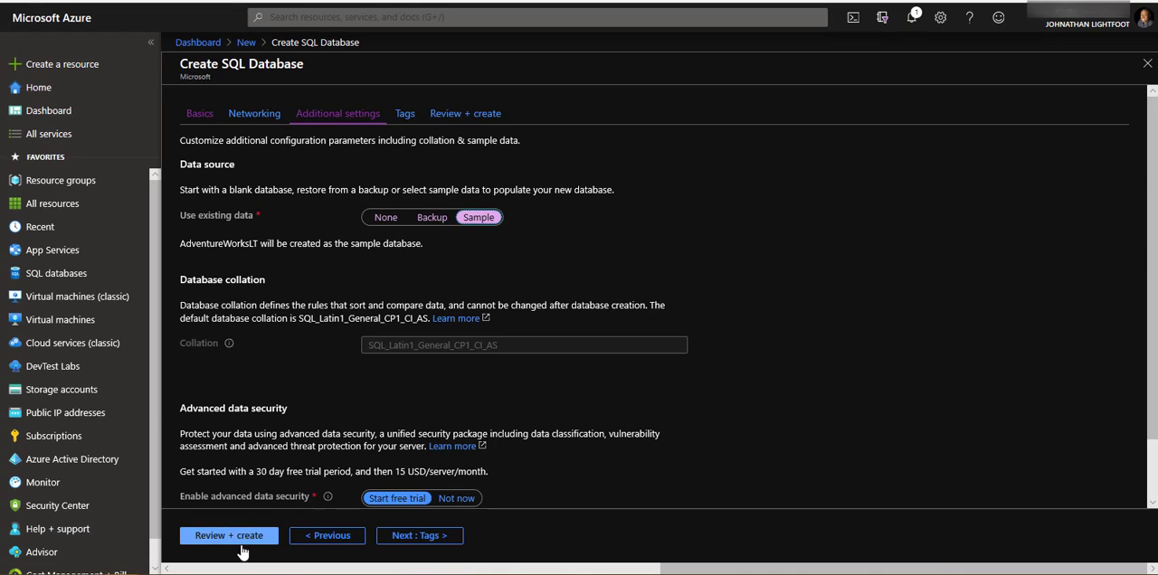
# - Check the review summary for the db1 database with sample data and create the database
pyautogui.click(241, 547)
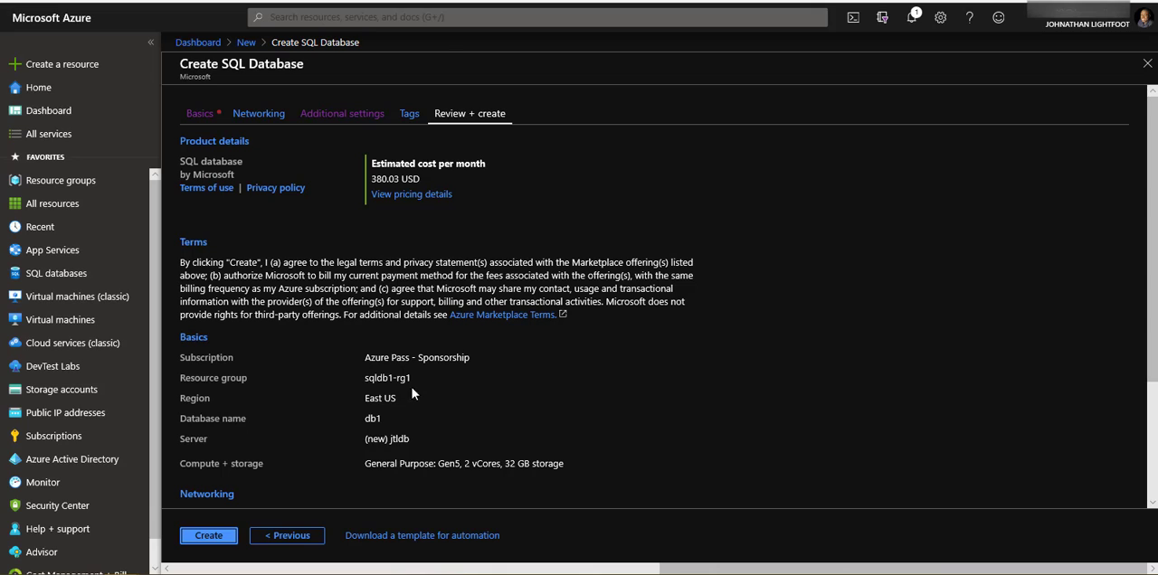
pyautogui.scroll(-3, 370, 314)
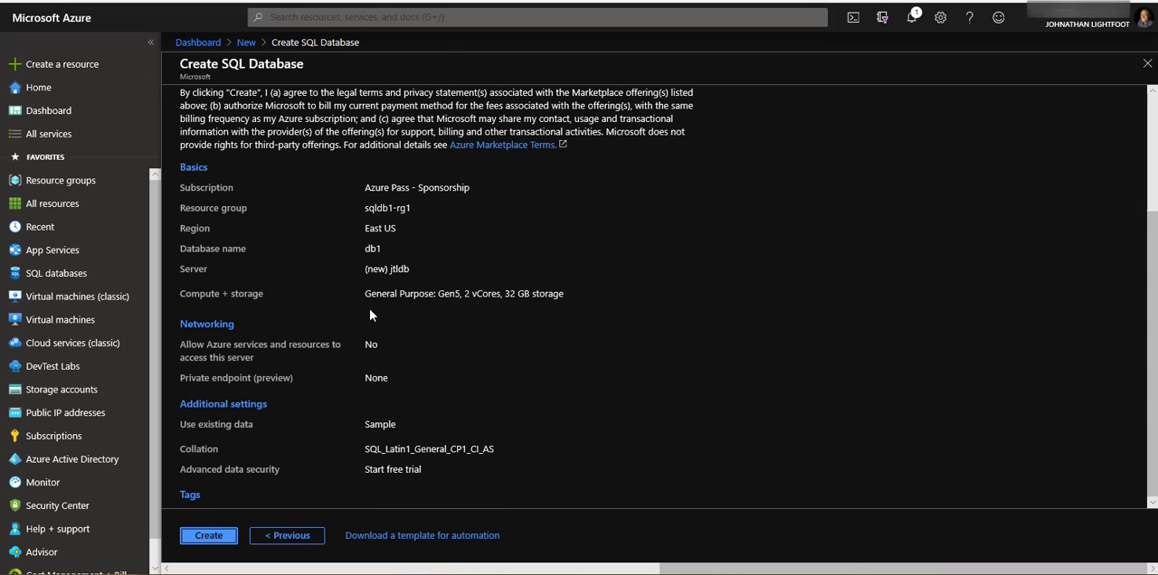
pyautogui.click(210, 536)
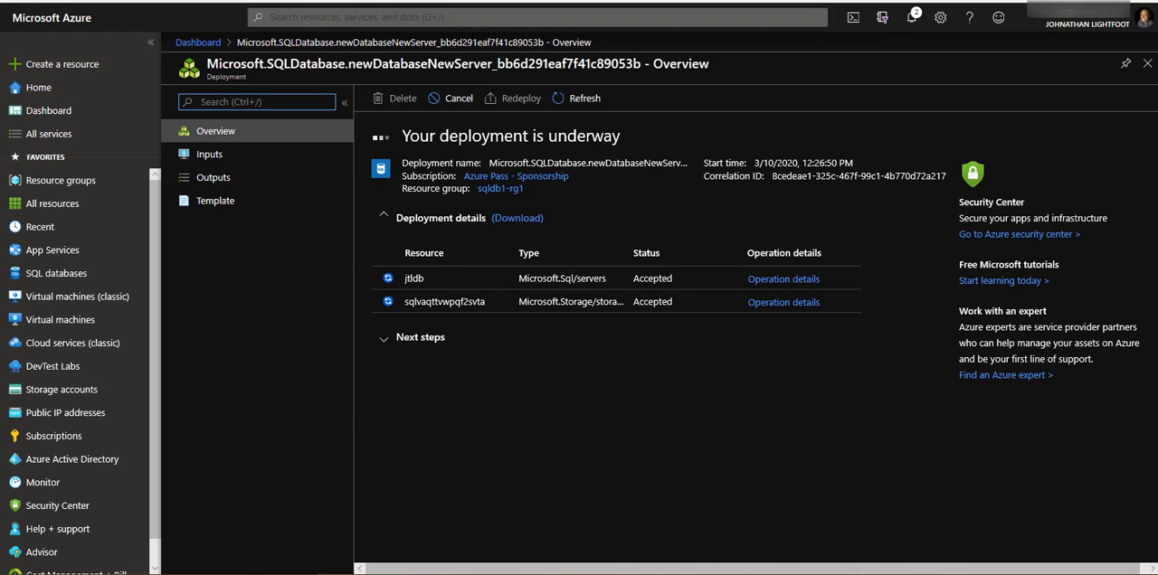
# - Inspect the completed deployment's details, then go to the deployed db1 resource and review its overview
pyautogui.click(383, 224)
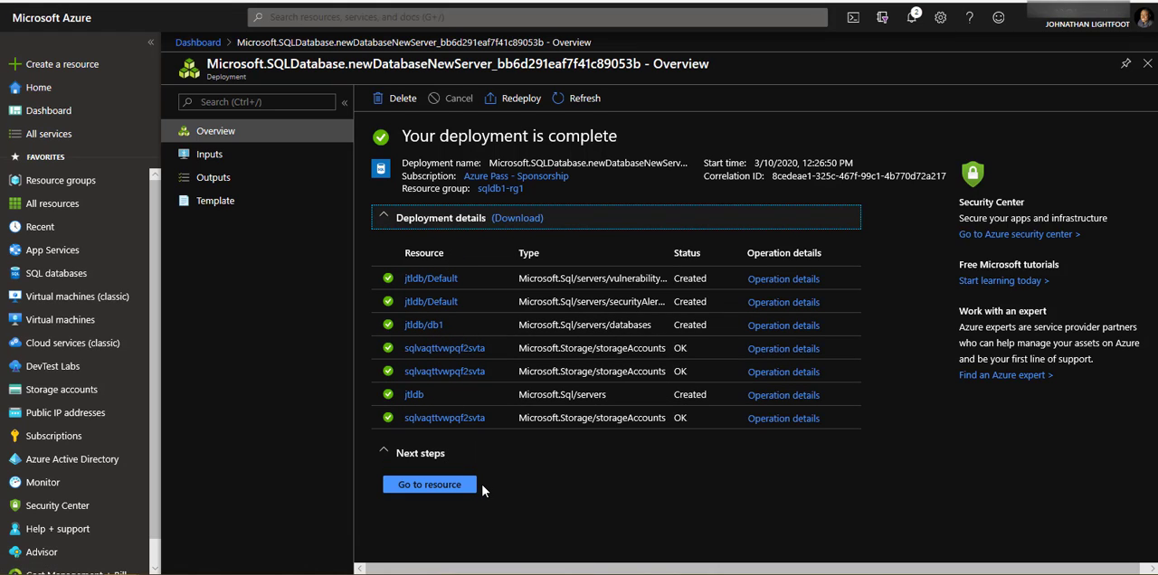
pyautogui.click(440, 486)
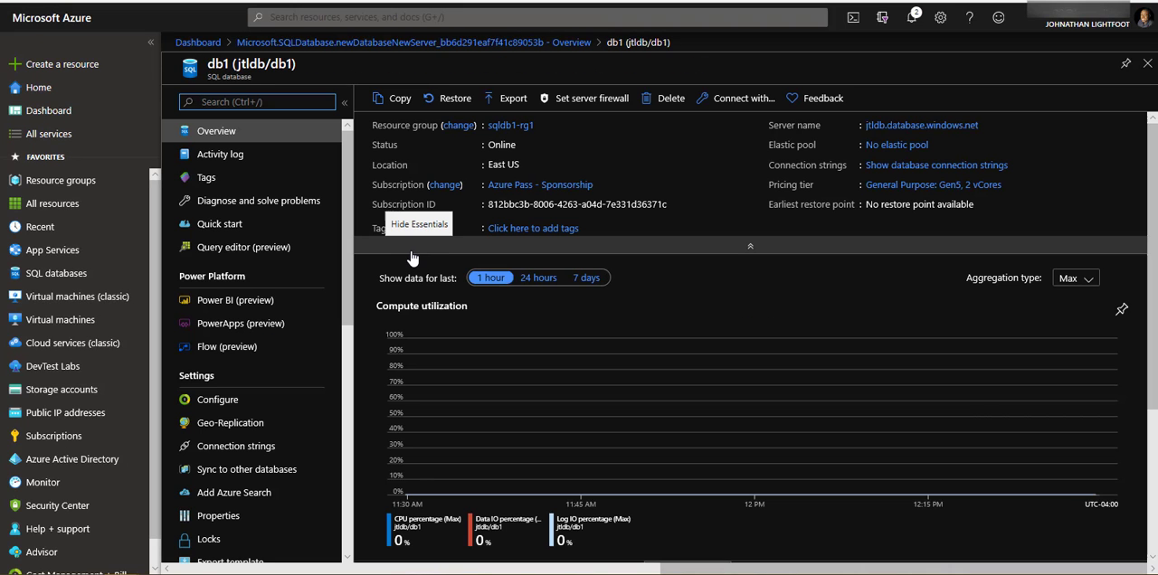
pyautogui.scroll(-2, 412, 260)
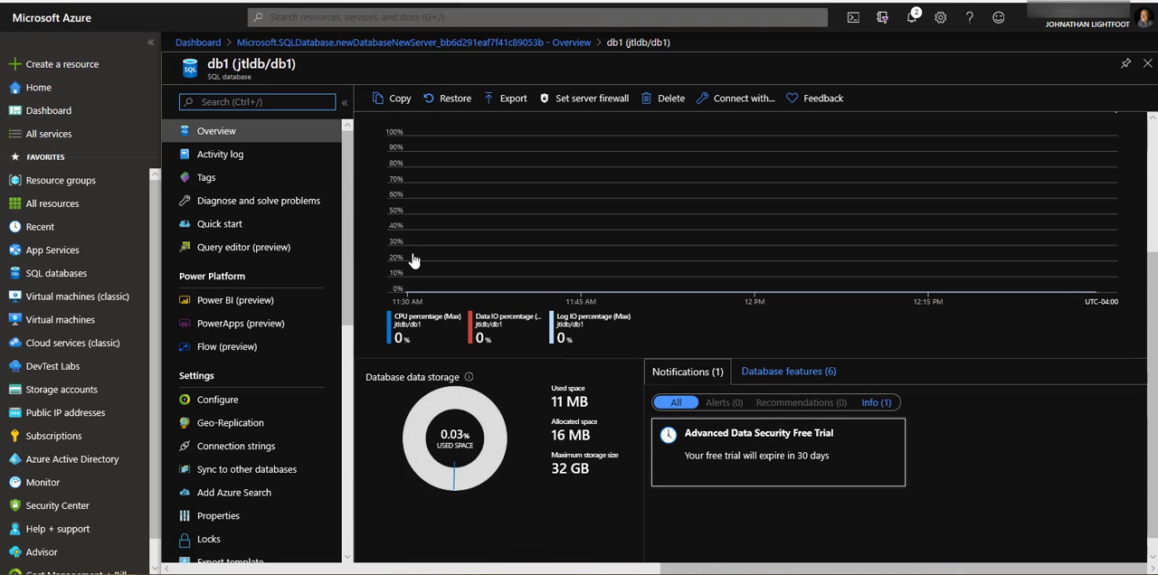
pyautogui.scroll(2, 413, 261)
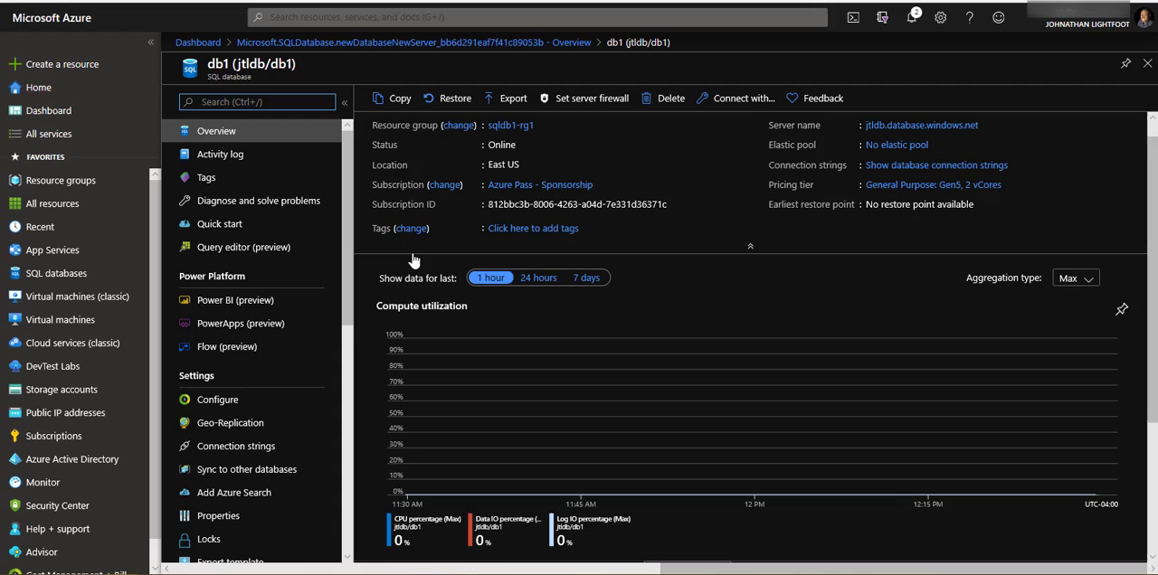
# - View the resources in the sqldb1-rg1 resource group and reopen the db1 database overview from there
pyautogui.click(512, 126)
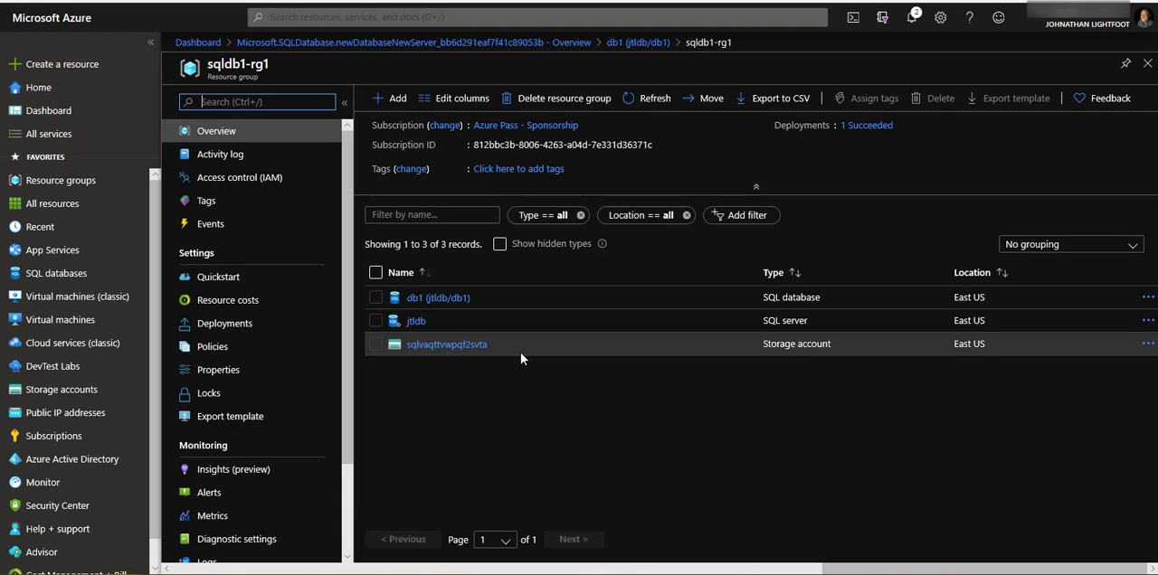
pyautogui.click(431, 304)
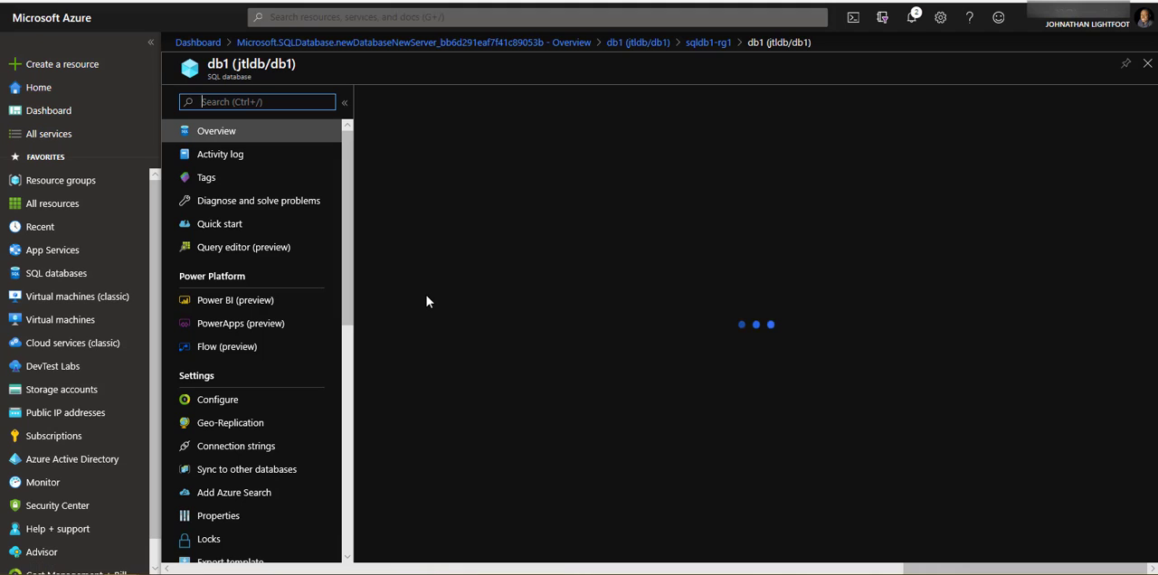
pyautogui.scroll(-3, 518, 262)
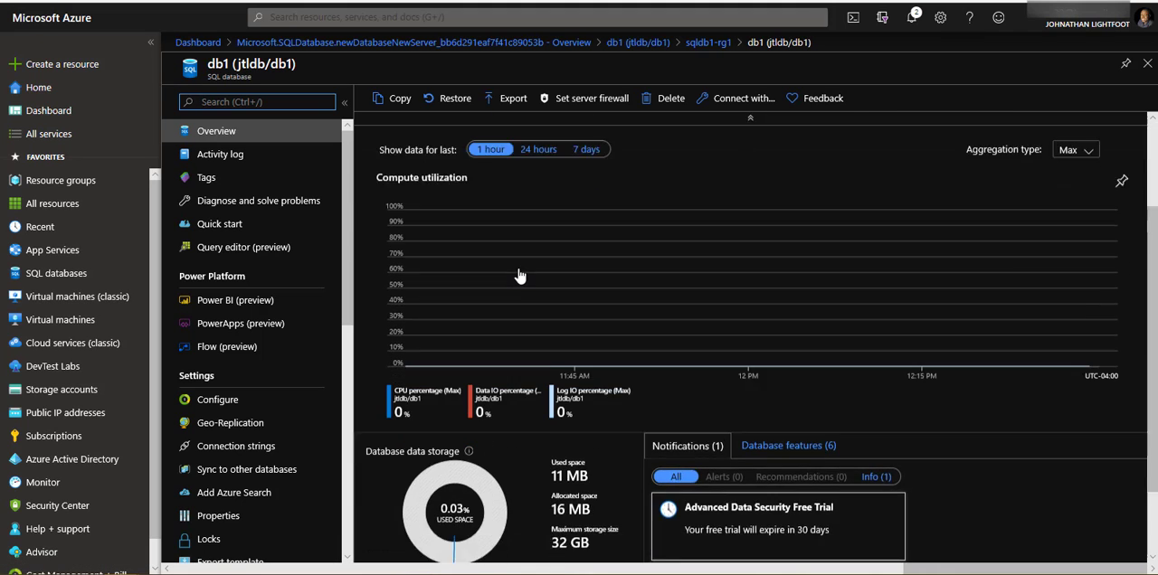
pyautogui.scroll(3, 519, 276)
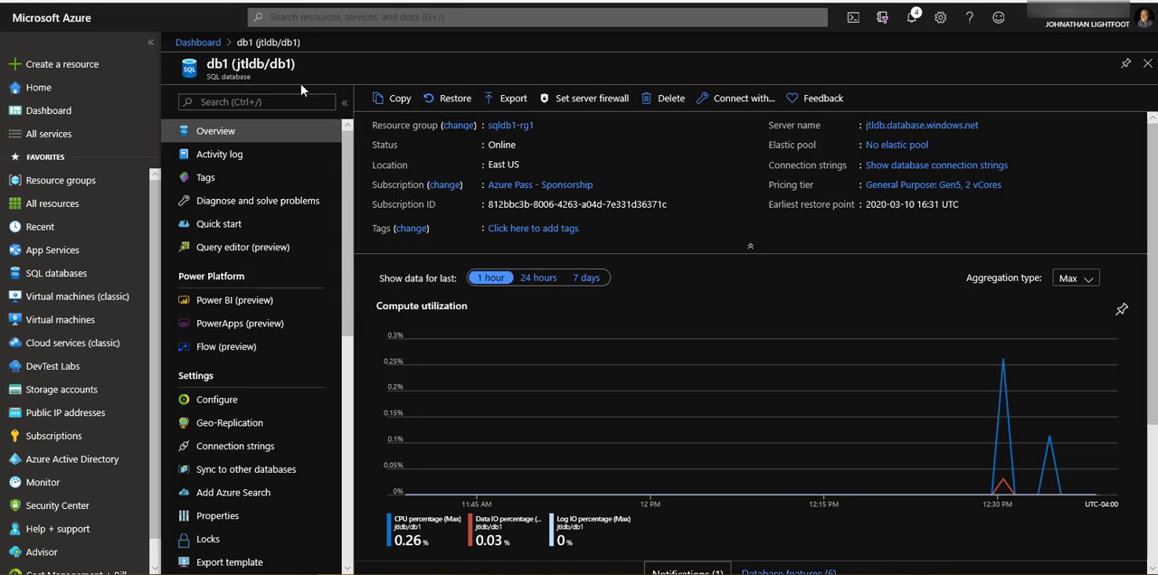
# - Add a server firewall rule for the current client IP address, save it and return to the db1 database
pyautogui.click(150, 43)
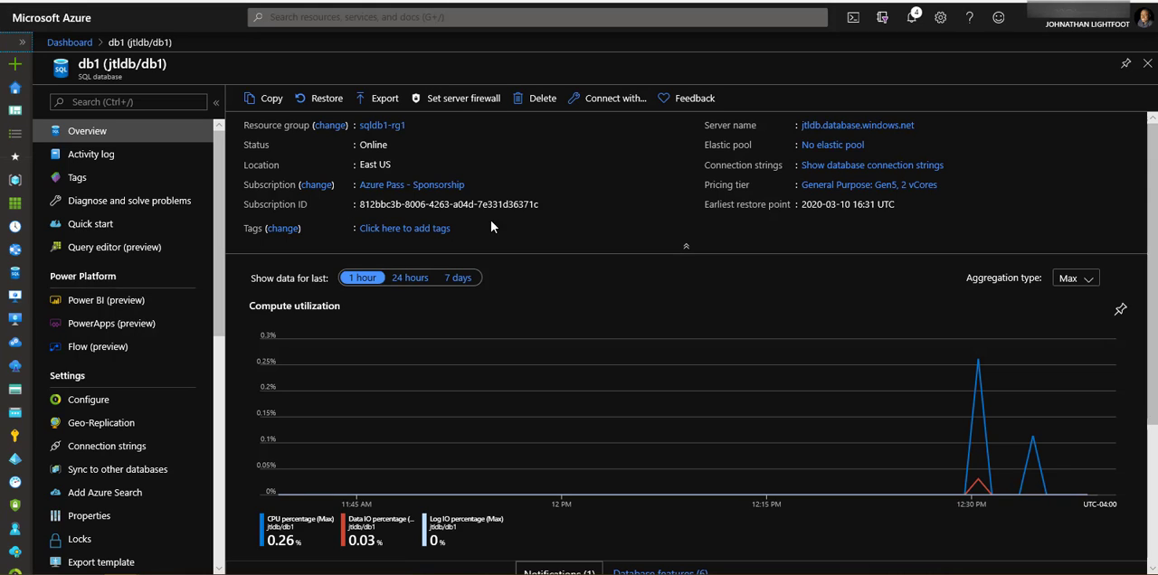
pyautogui.click(455, 102)
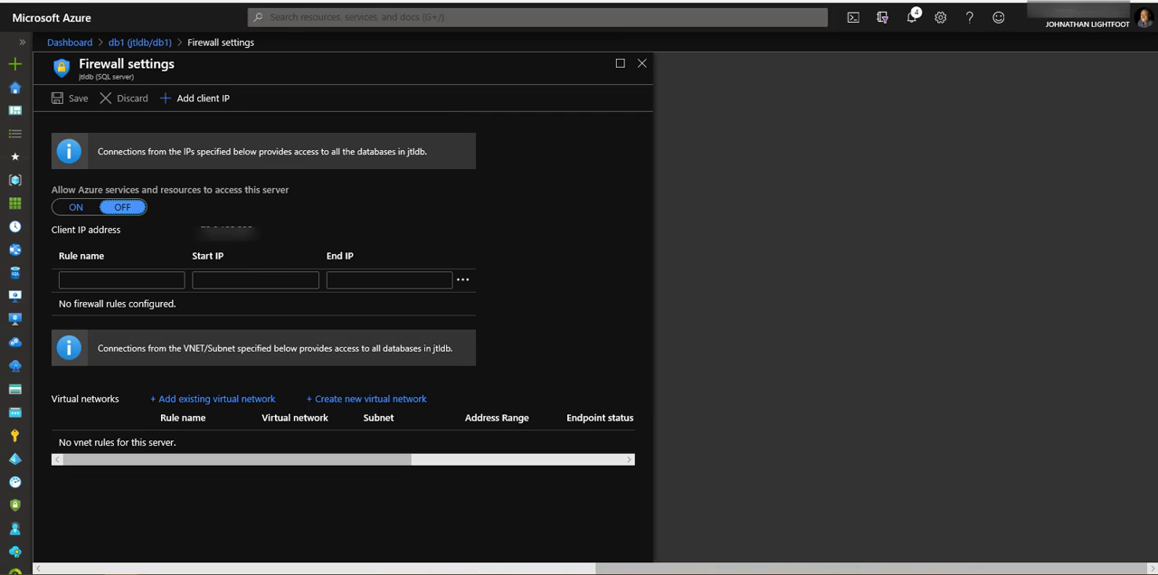
pyautogui.click(215, 101)
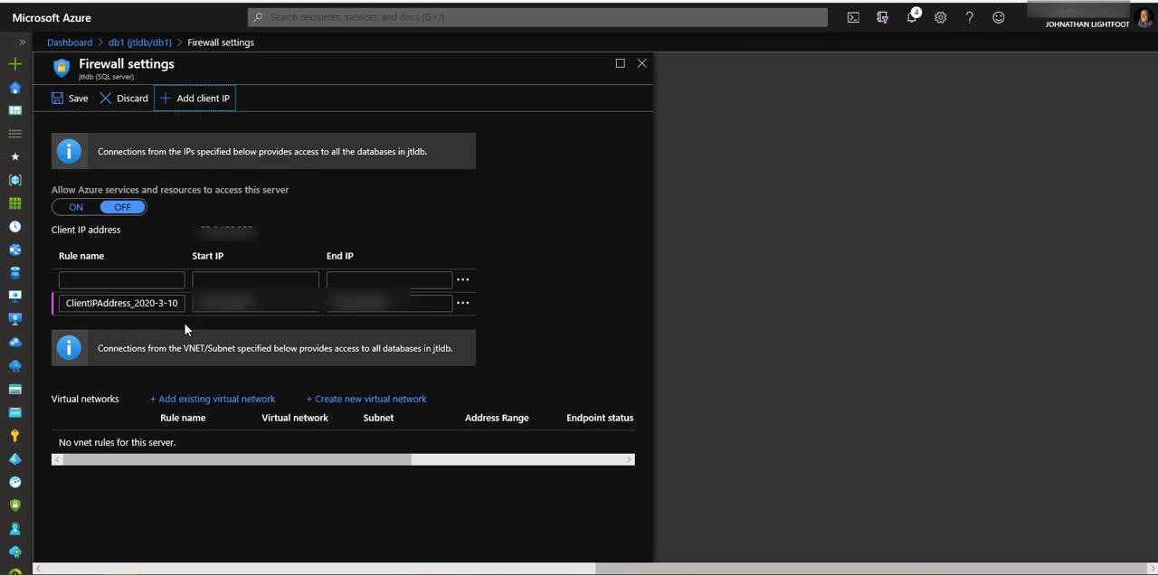
pyautogui.click(73, 97)
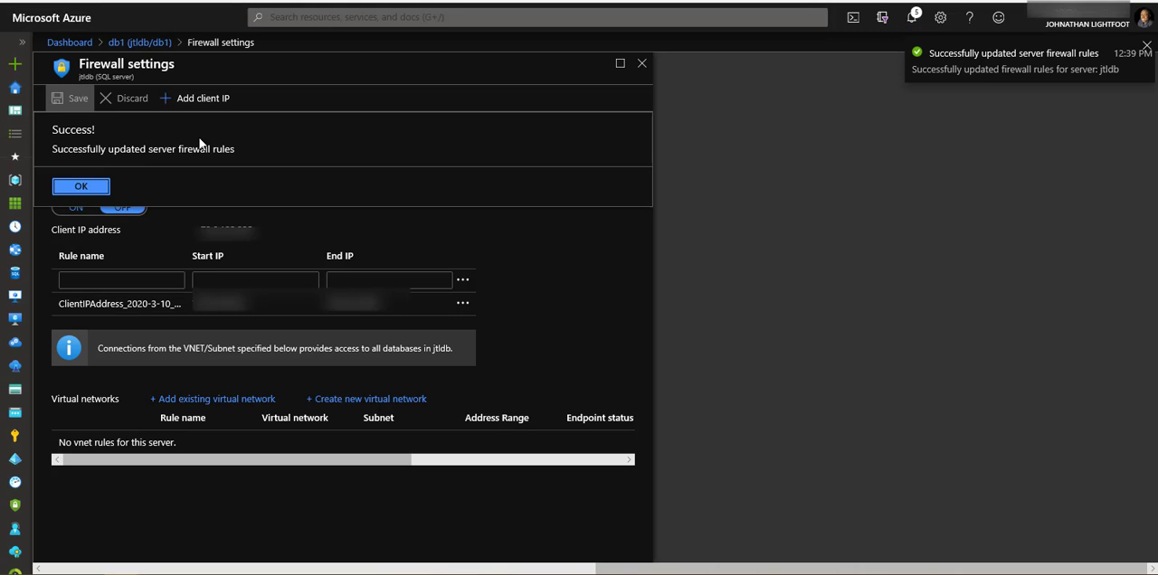
pyautogui.click(72, 187)
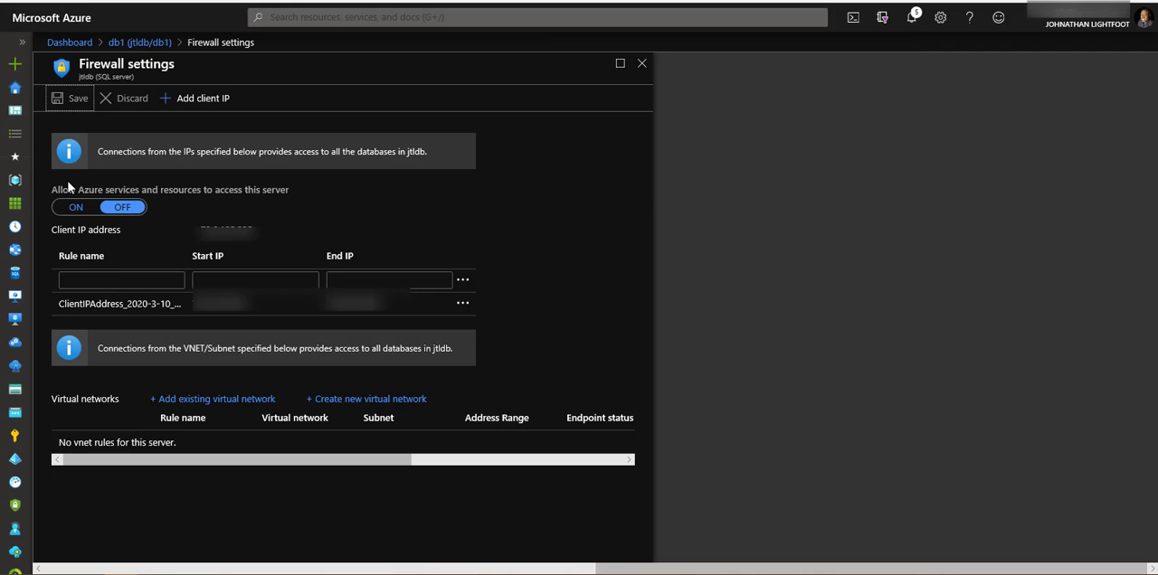
pyautogui.click(135, 43)
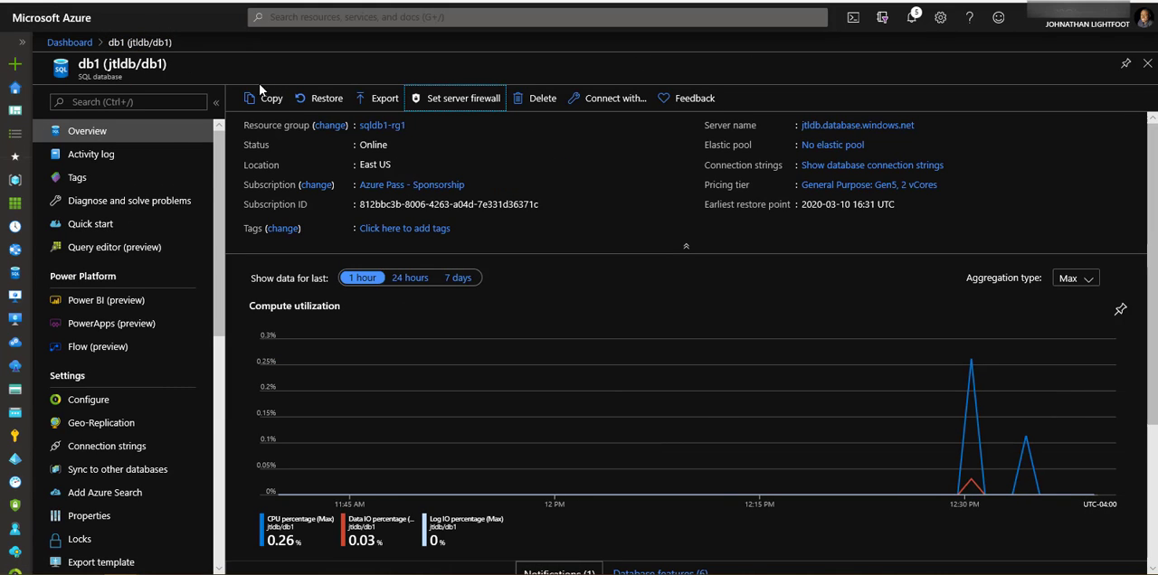
# - Sign in to db1's query editor with SQL server authentication, entering the account password
pyautogui.click(122, 254)
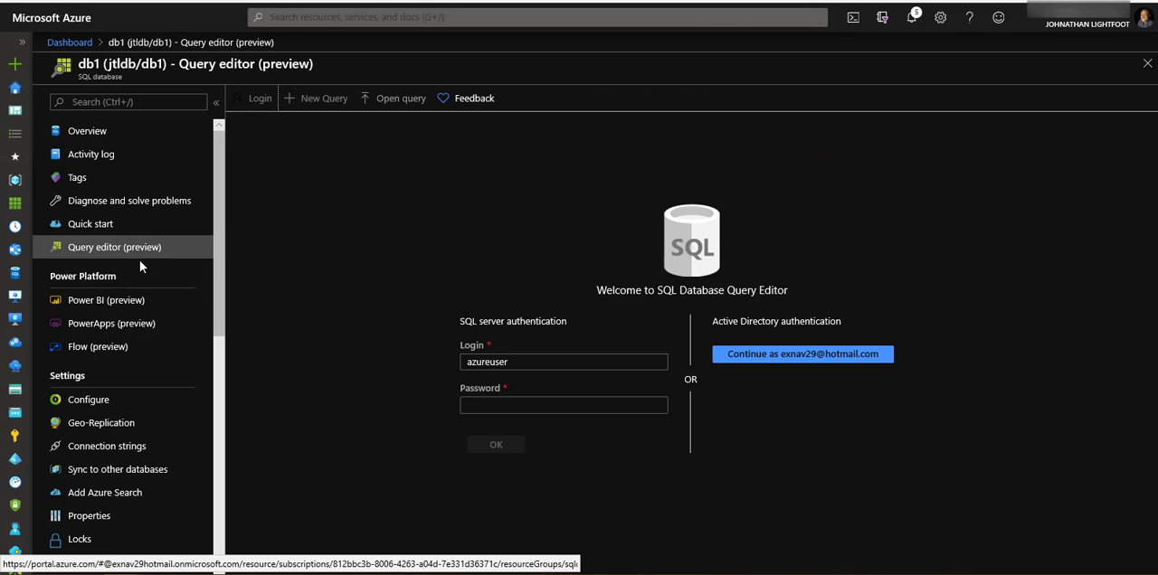
pyautogui.click(496, 406)
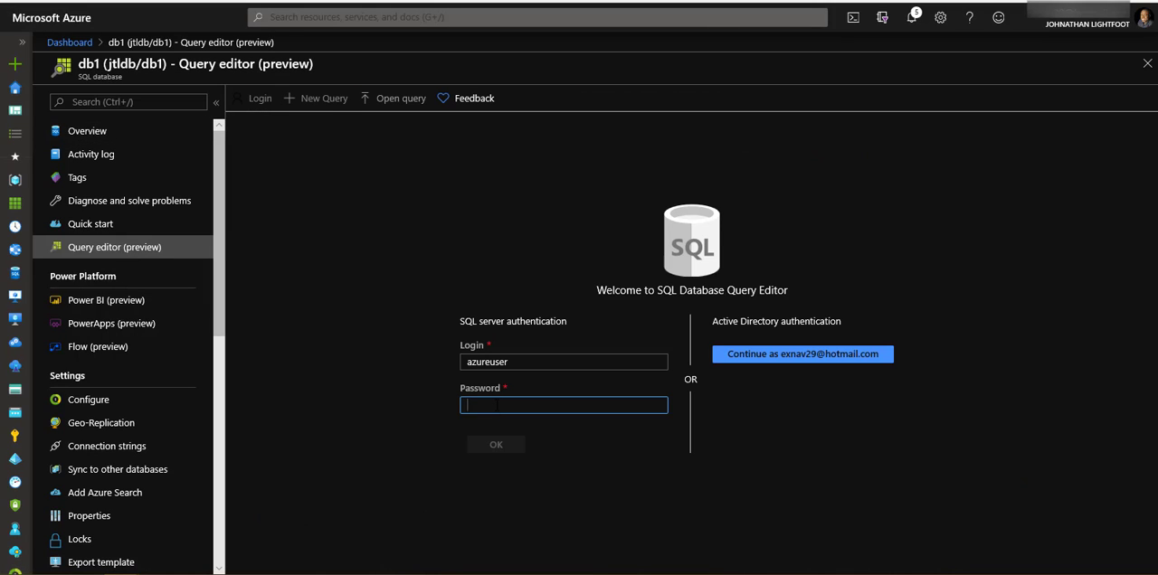
pyautogui.write('•••••••')
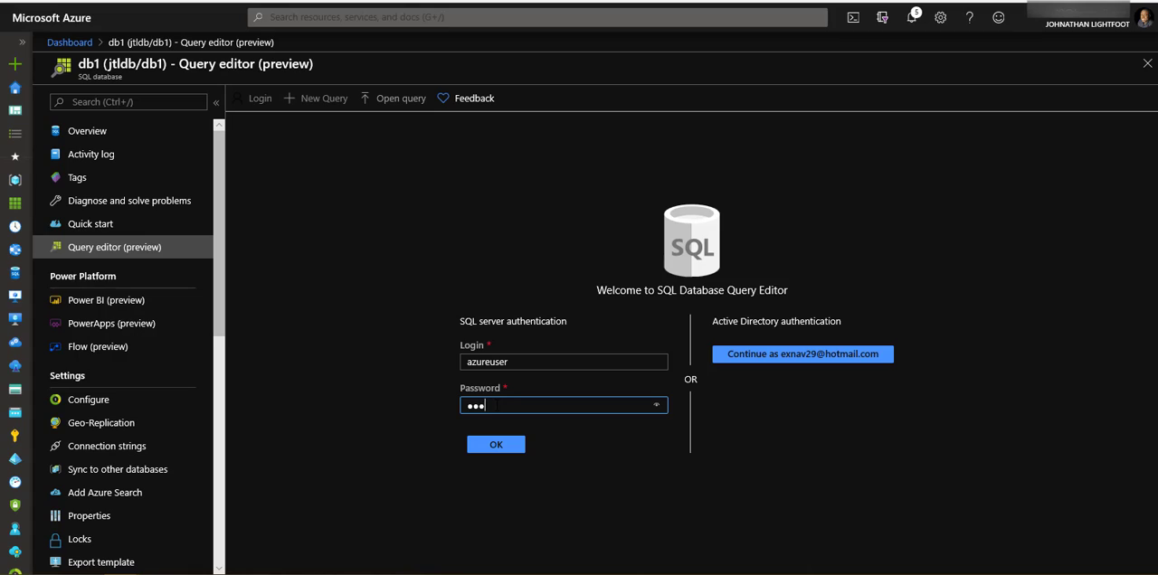
pyautogui.write('••••')
pyautogui.click(490, 444)
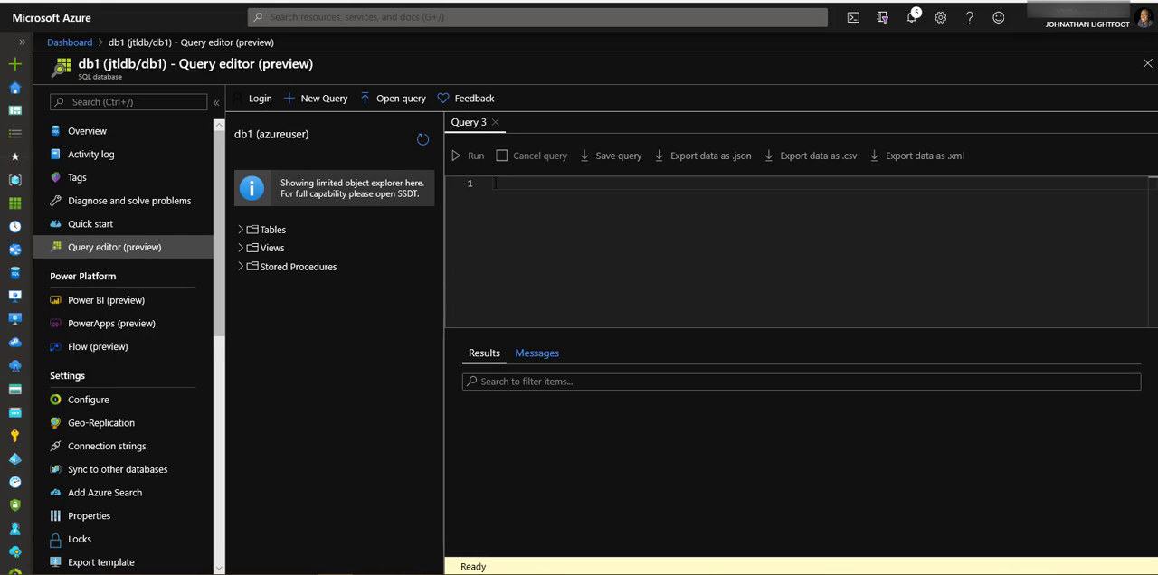
# - Run a SELECT TOP 20 query joining SalesLT.ProductCategory and SalesLT.Product on productcategoryid for category and product names, and review the results
pyautogui.write('SELECT TOP 20 pc.name as CategoryName, p.name as ProductName FROM [SalesLT].[ProductCategory] pc JOIN SalesLT.[Product] p ON pc.productcategoryid = p.productcategoryid;')
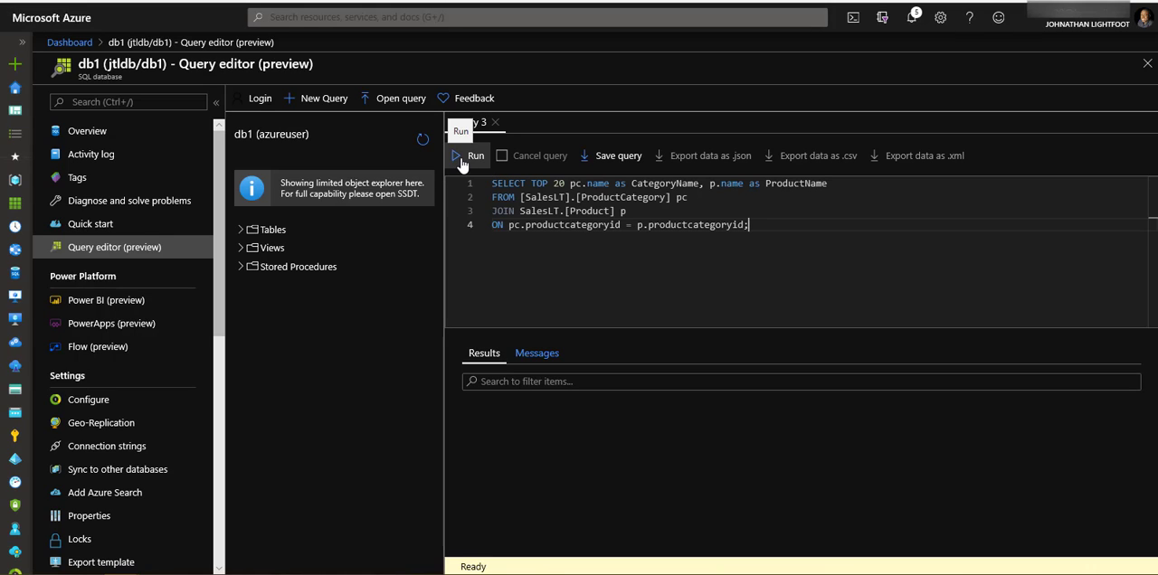
pyautogui.click(461, 159)
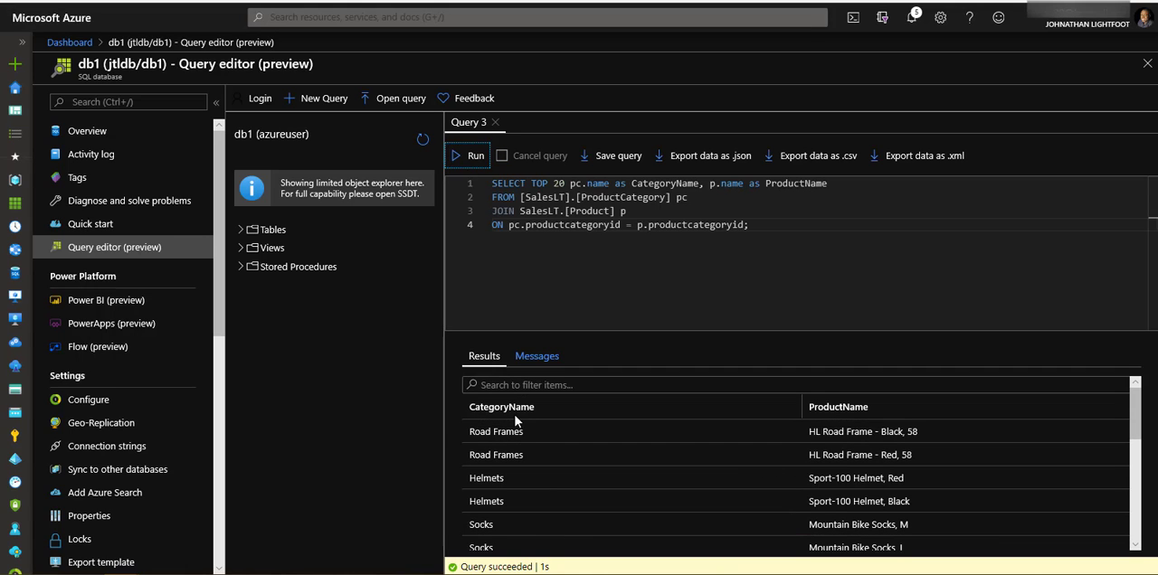
pyautogui.scroll(-3, 547, 430)
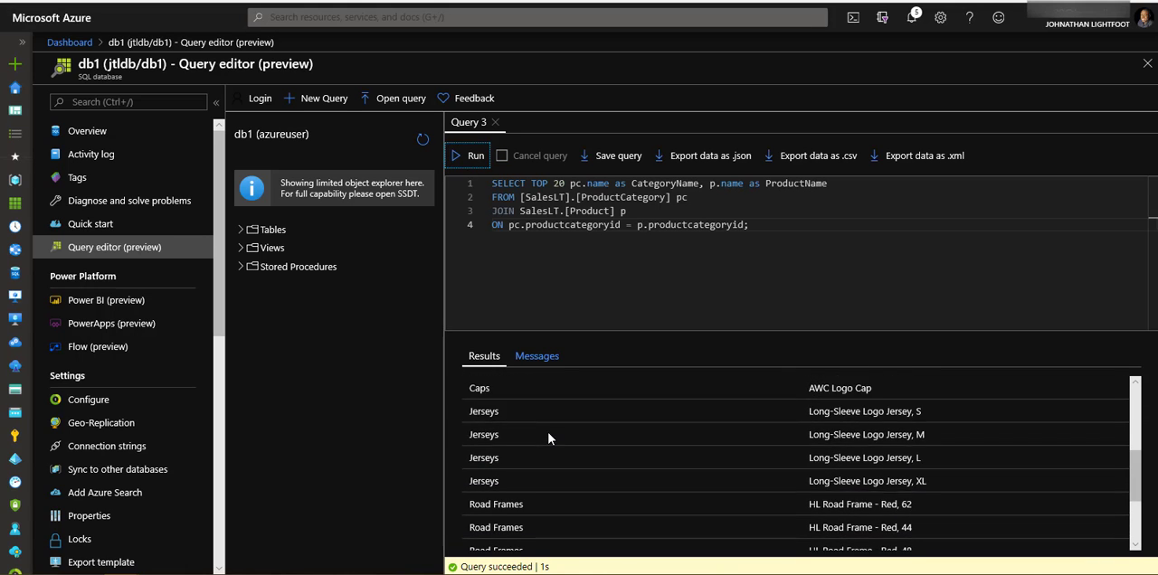
pyautogui.scroll(-2, 545, 430)
pyautogui.scroll(4, 544, 430)
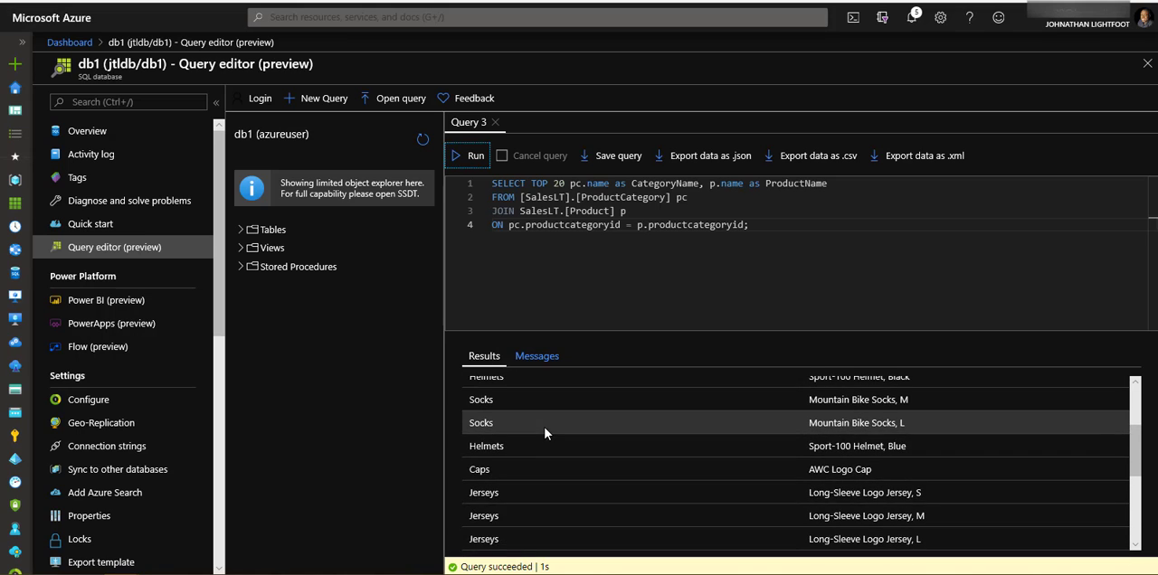
pyautogui.scroll(3, 544, 430)
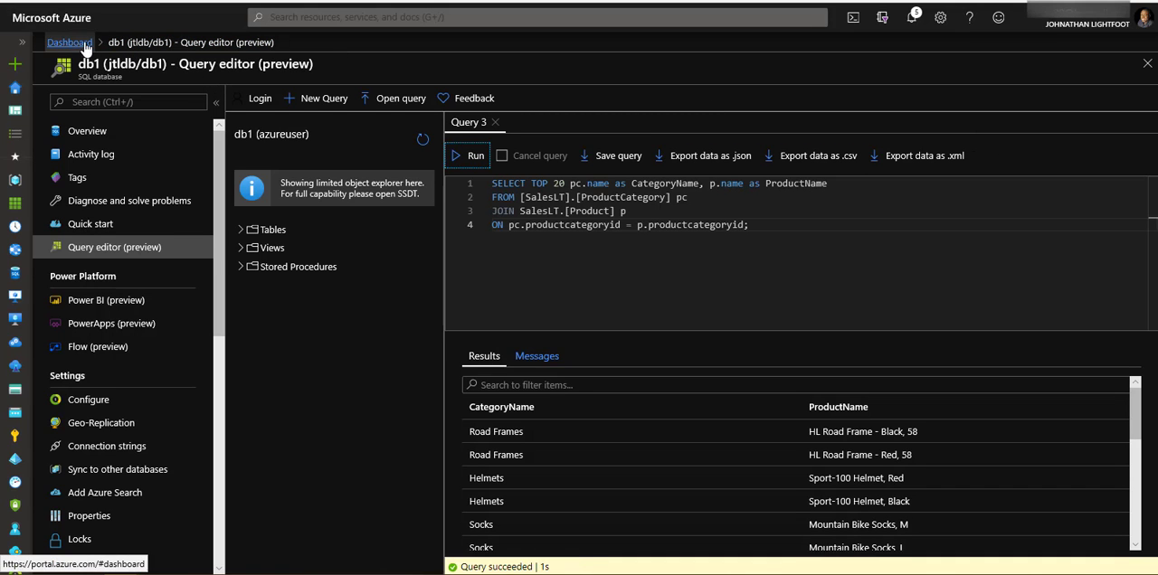
# - Leave the query editor, discarding the unsaved query, and open the sqldb1-rg1 resource group from the db1 overview
pyautogui.click(72, 136)
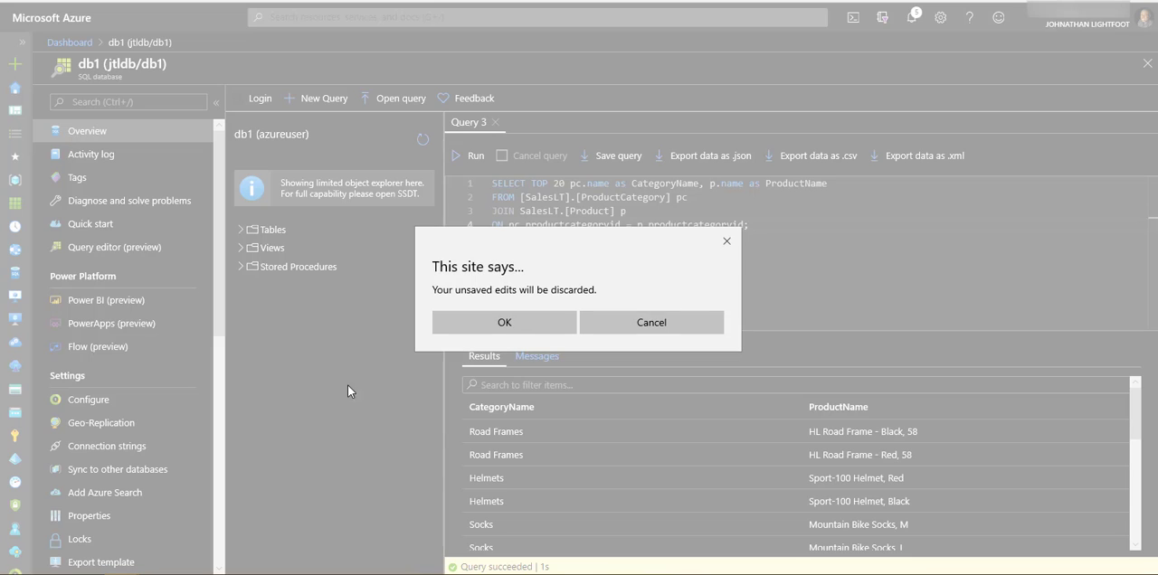
pyautogui.click(514, 322)
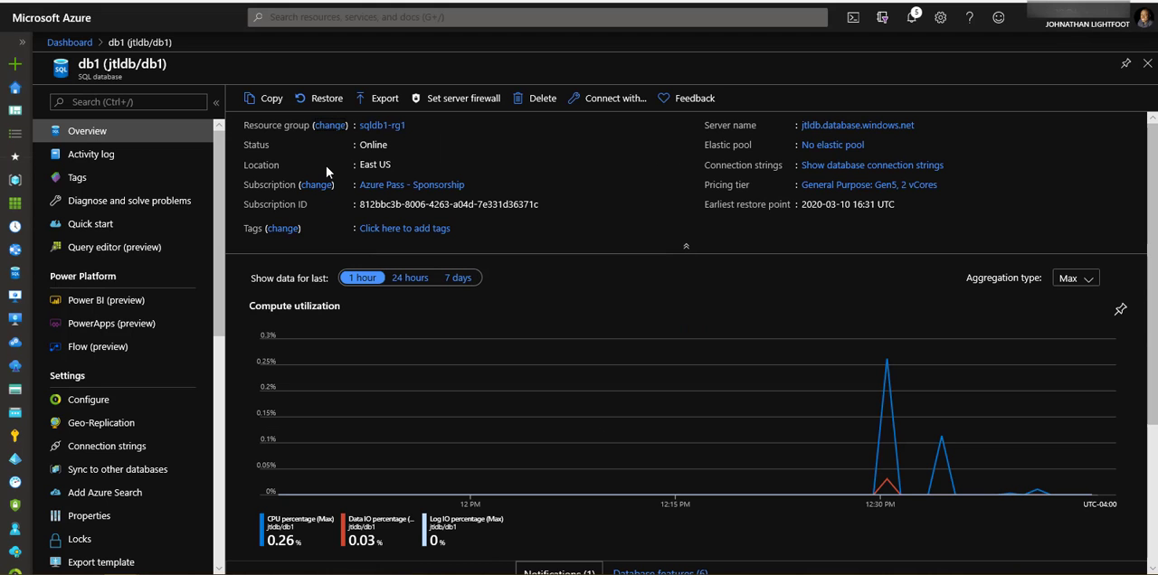
pyautogui.click(387, 129)
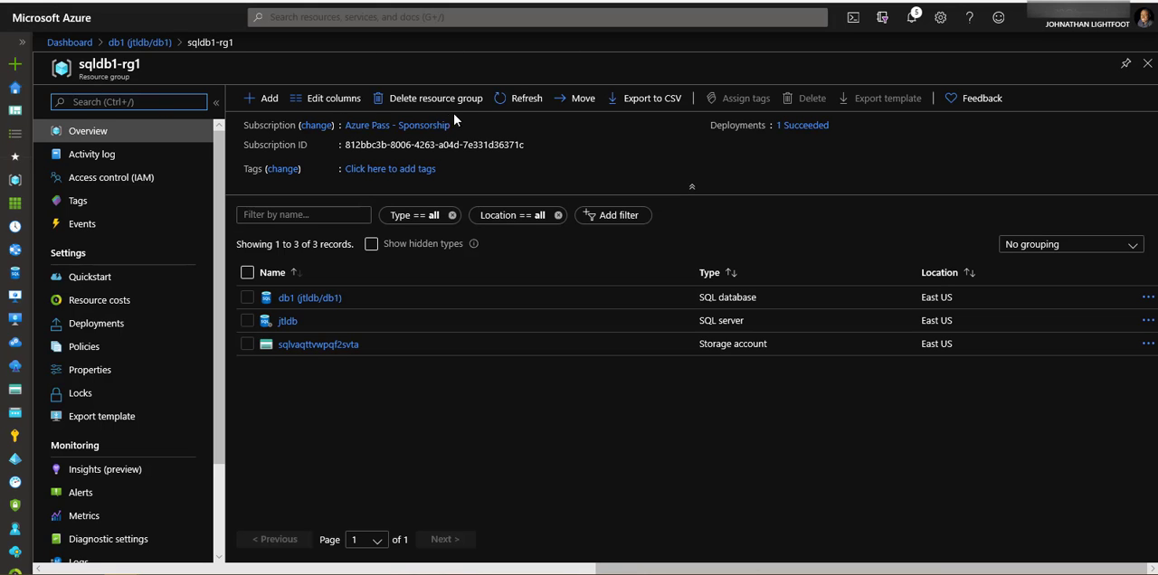
# - Delete the resource group and all its resources, entering sqldb1-rg1 as the confirmation name
pyautogui.click(434, 103)
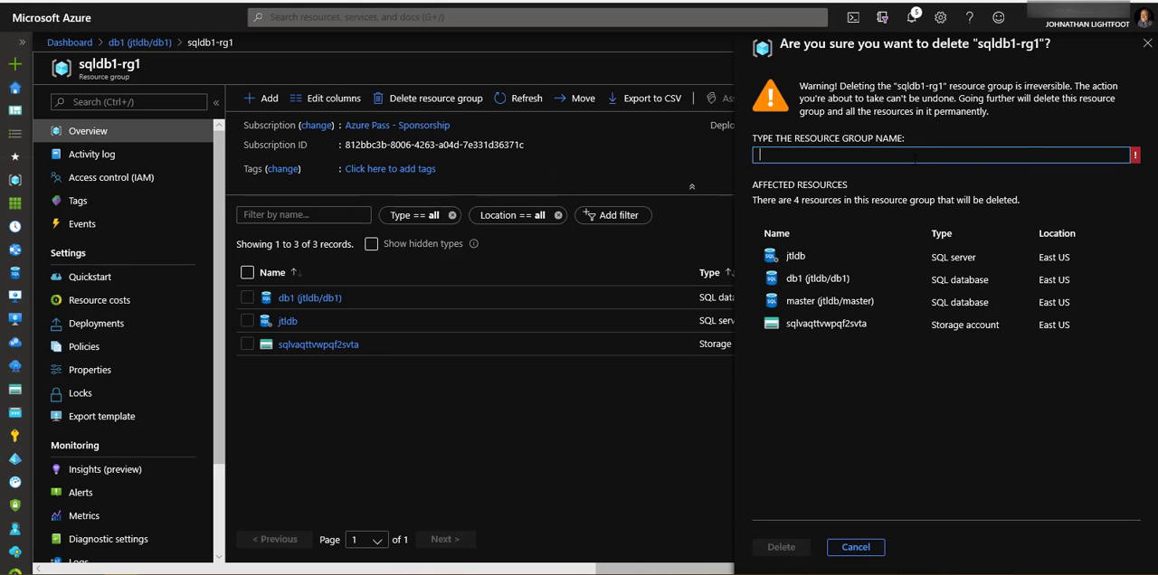
pyautogui.write('sqldb1-rg1')
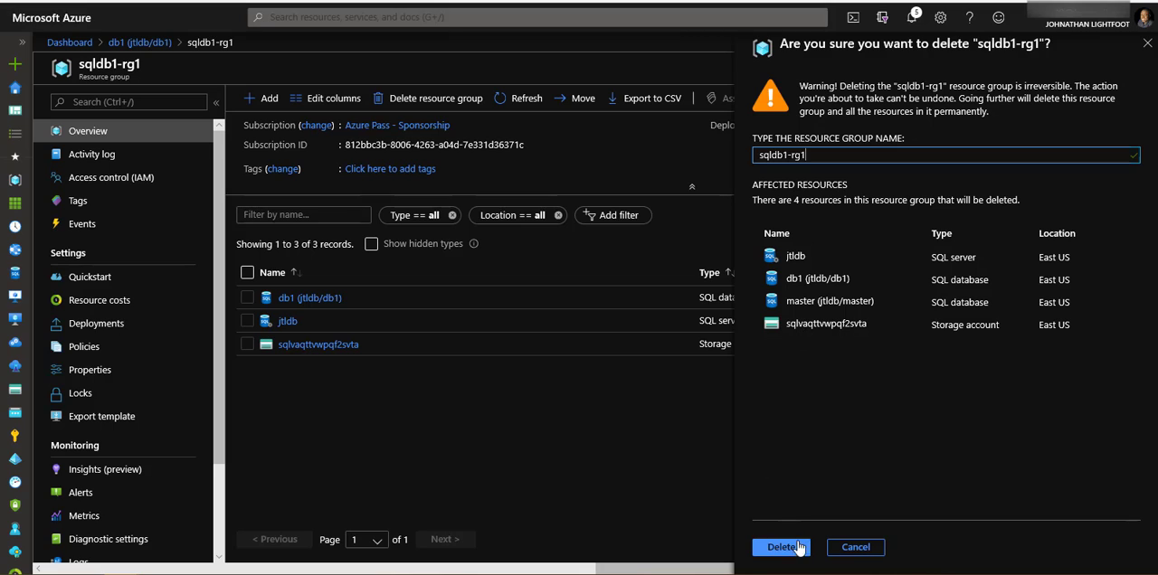
pyautogui.click(797, 547)
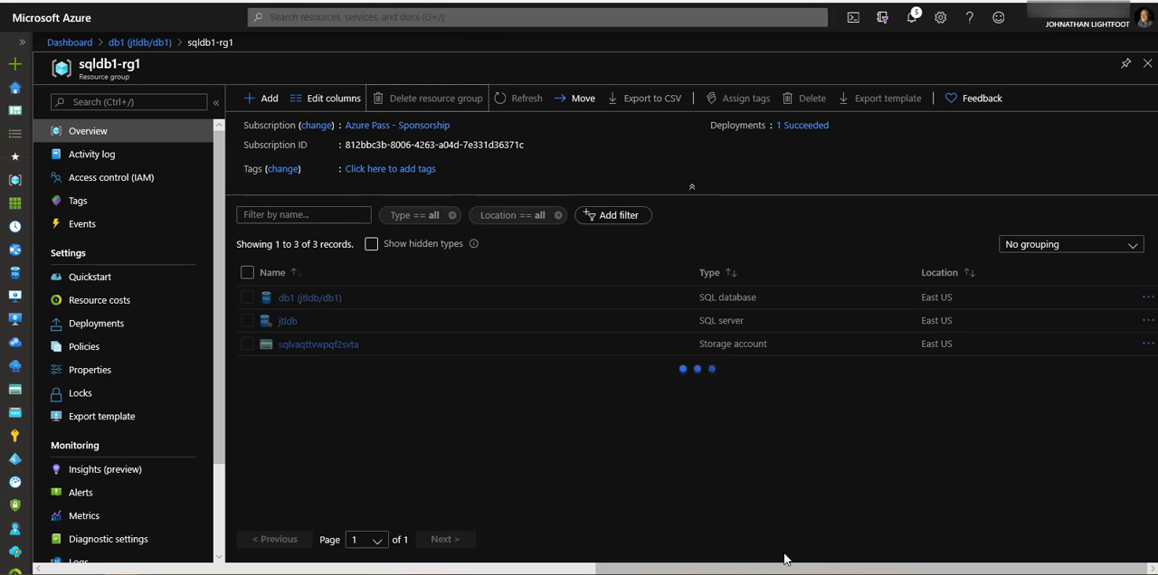